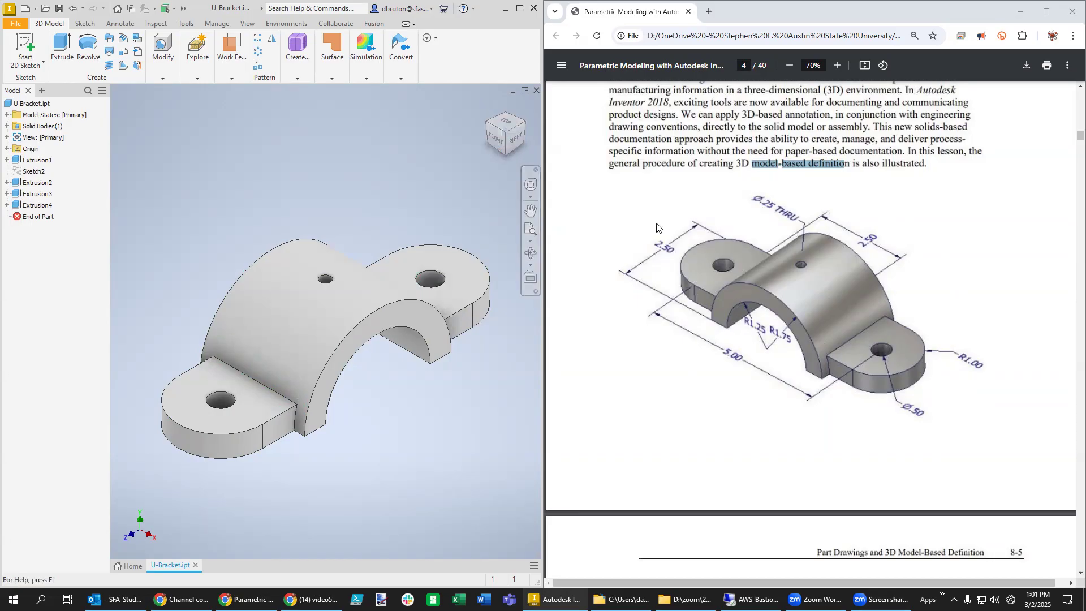
# Step: Rotate the bracket with the ViewCube arrows and set that orientation as Home, fitted to view
pyautogui.click(522, 124)
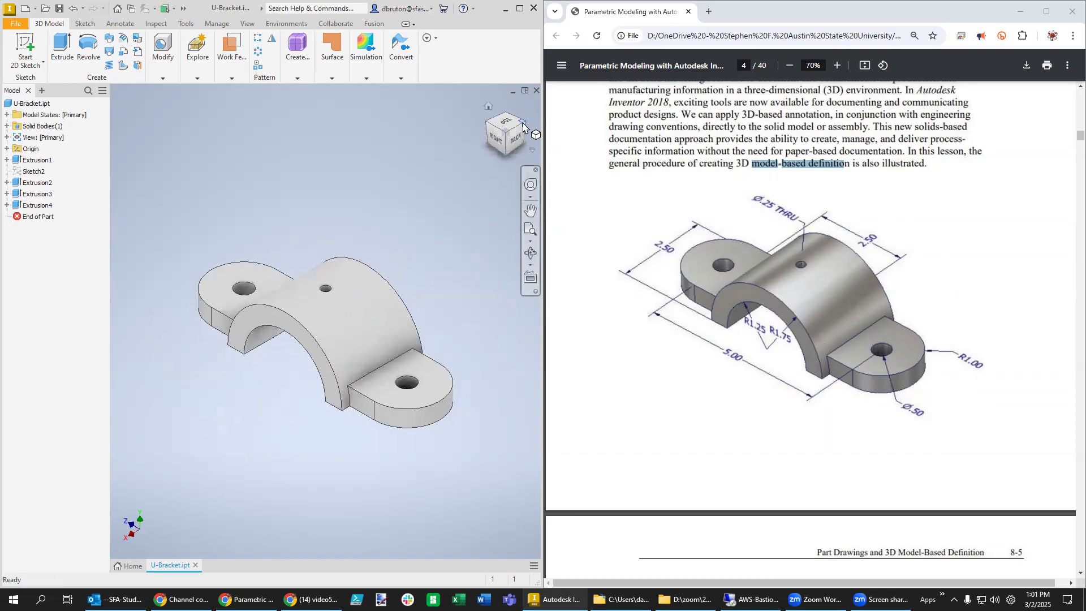
pyautogui.click(508, 113)
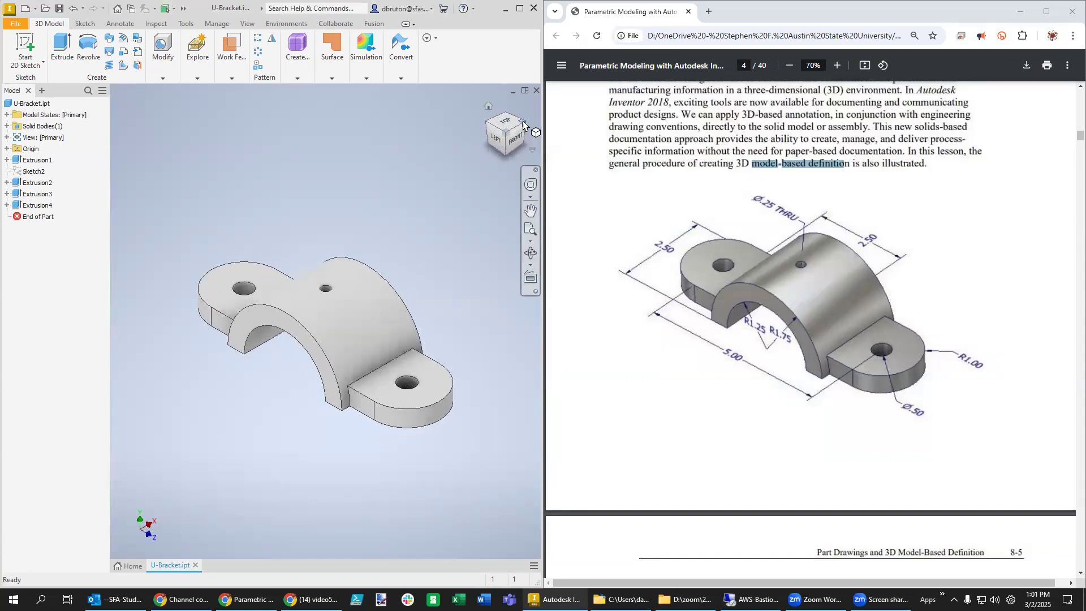
pyautogui.click(522, 124)
pyautogui.click(523, 123)
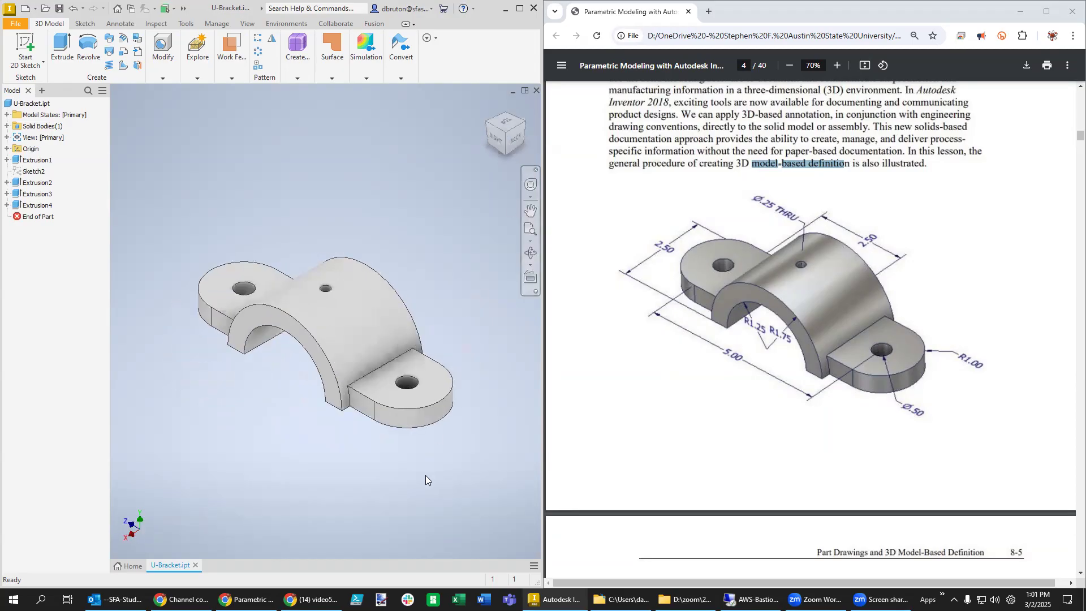
pyautogui.rightClick(512, 145)
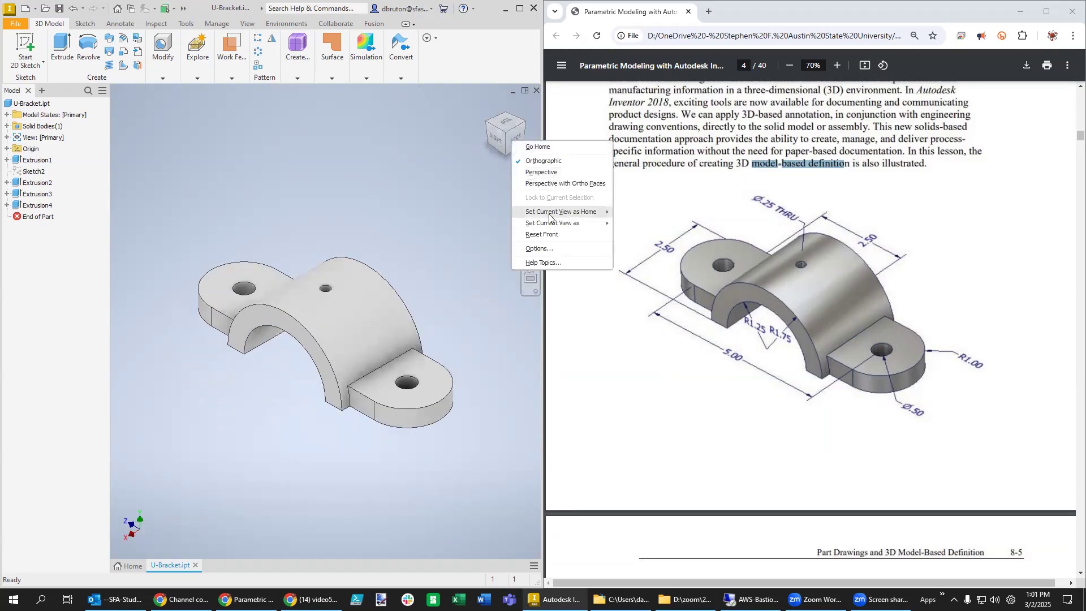
pyautogui.moveTo(598, 214)
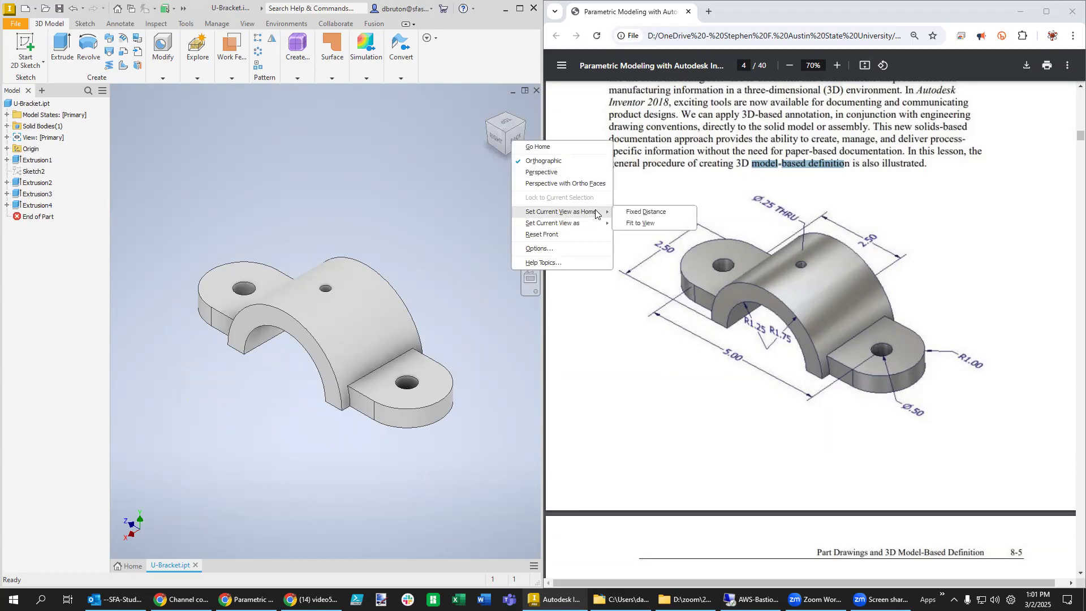
pyautogui.click(642, 225)
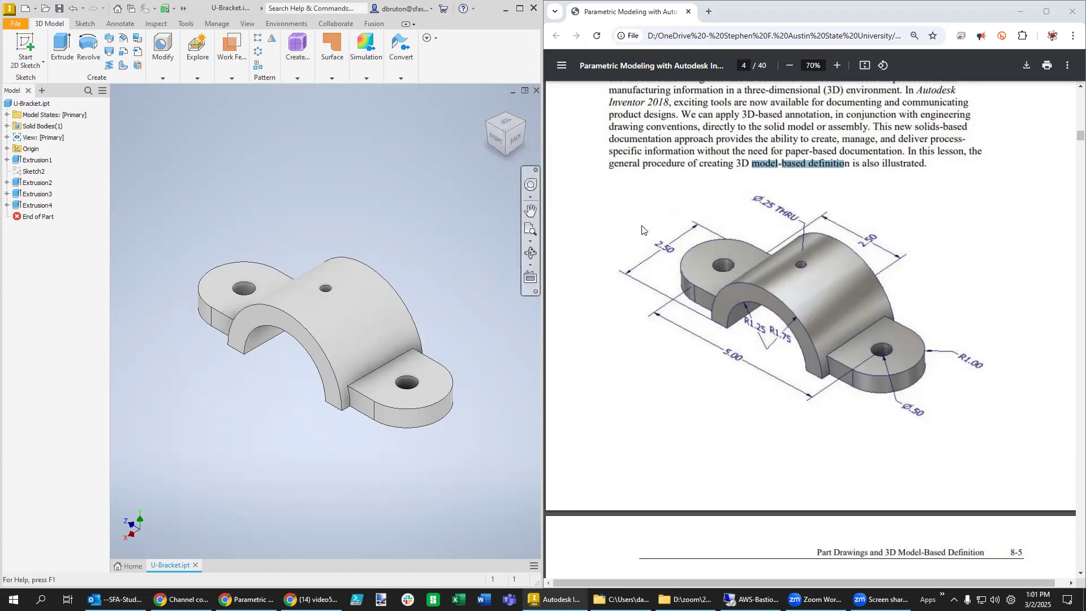
pyautogui.click(490, 107)
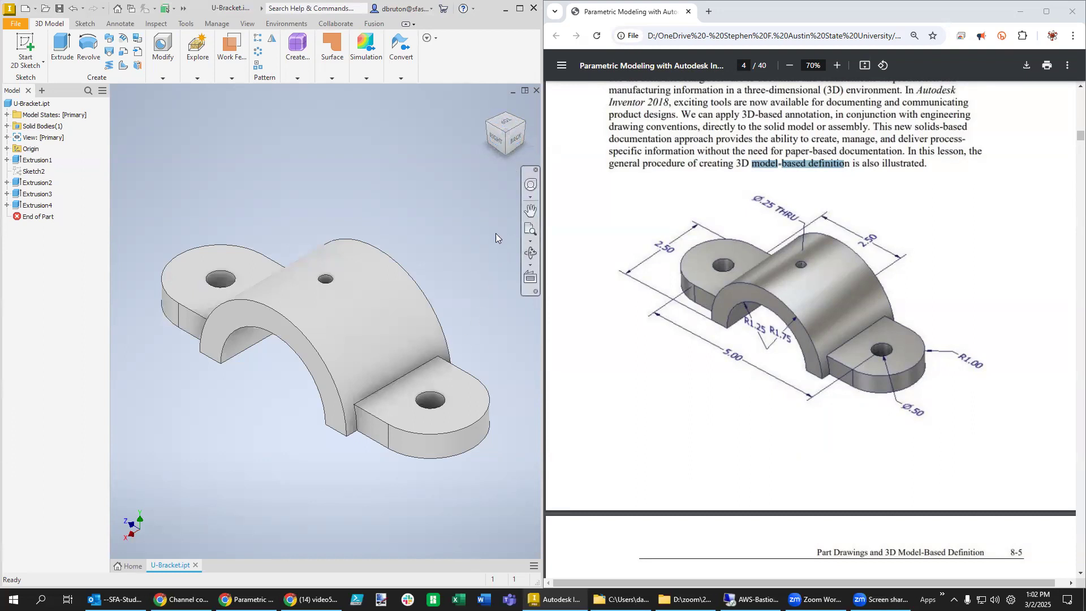
# Step: Make the right-side view showing the arch profile the new Front view, then go Home
pyautogui.click(496, 142)
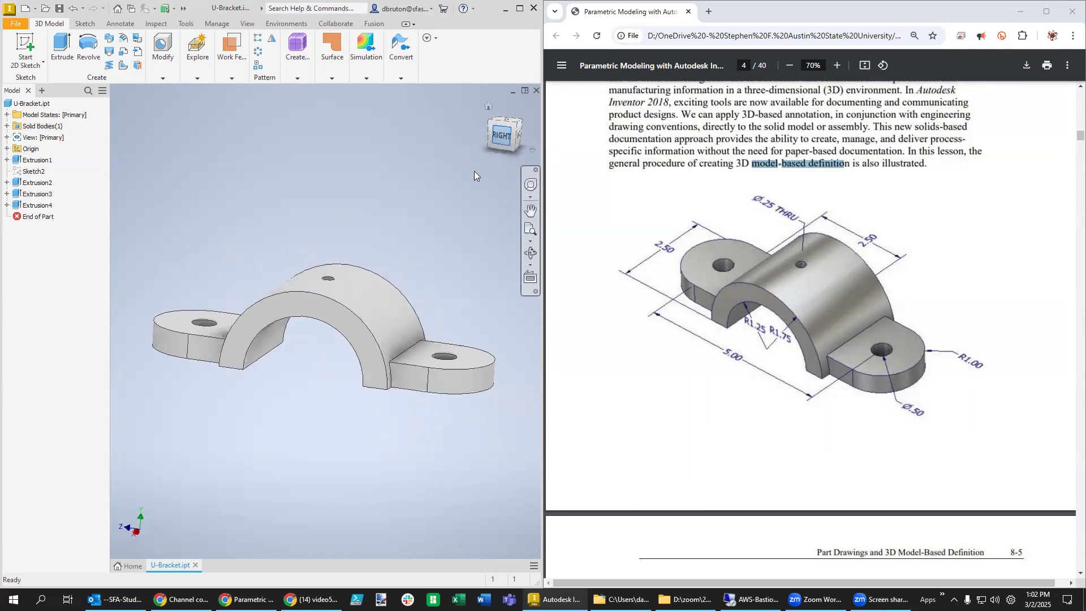
pyautogui.rightClick(509, 140)
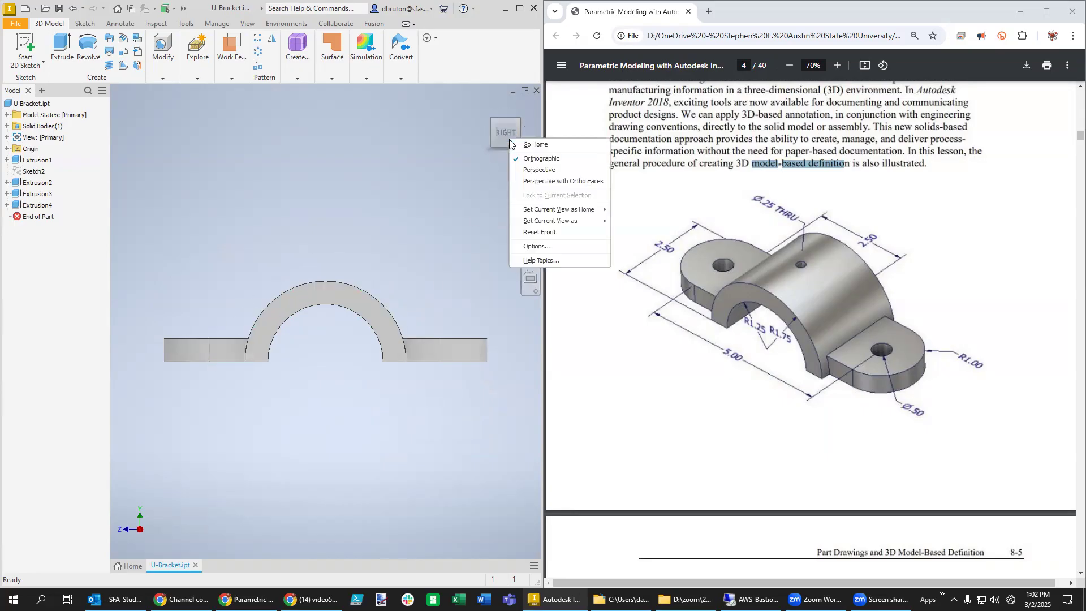
pyautogui.moveTo(549, 222)
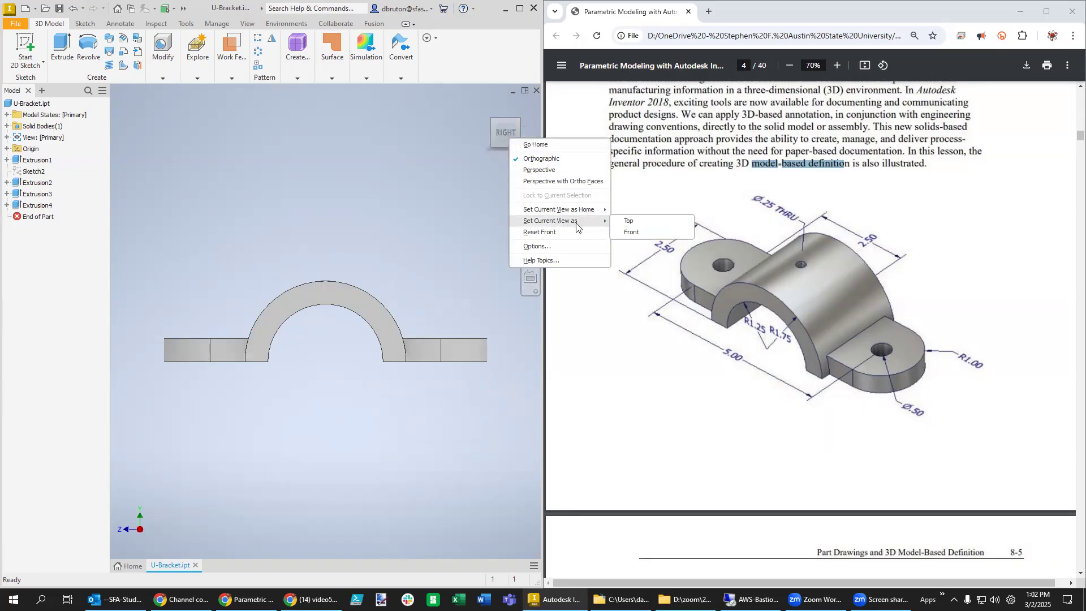
pyautogui.click(632, 236)
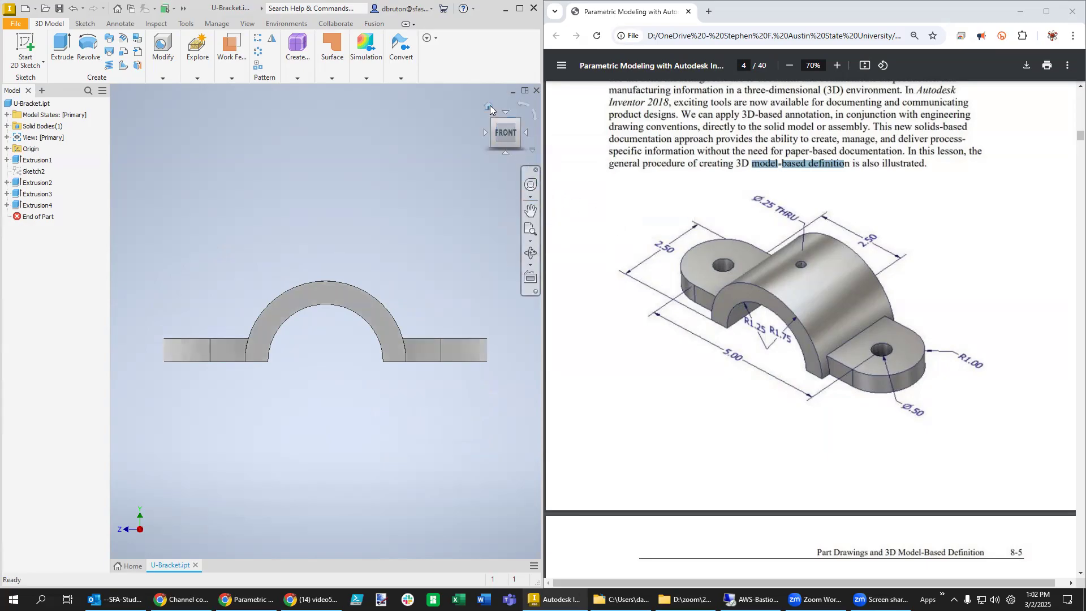
pyautogui.click(489, 107)
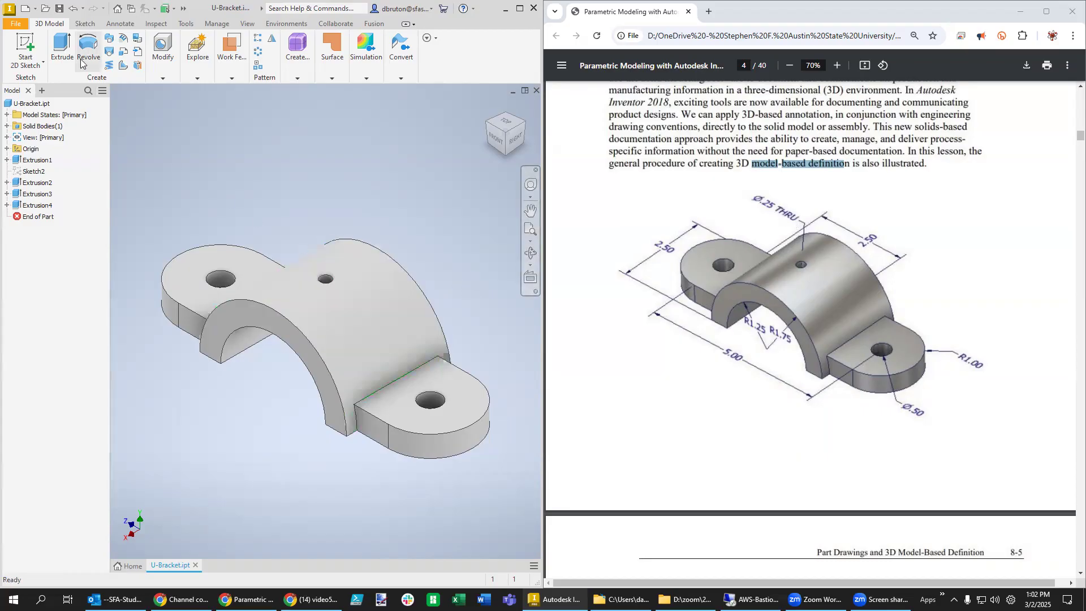
# Step: Place a Ø.25 diameter dimension on the small top hole, positioned above it
pyautogui.click(120, 24)
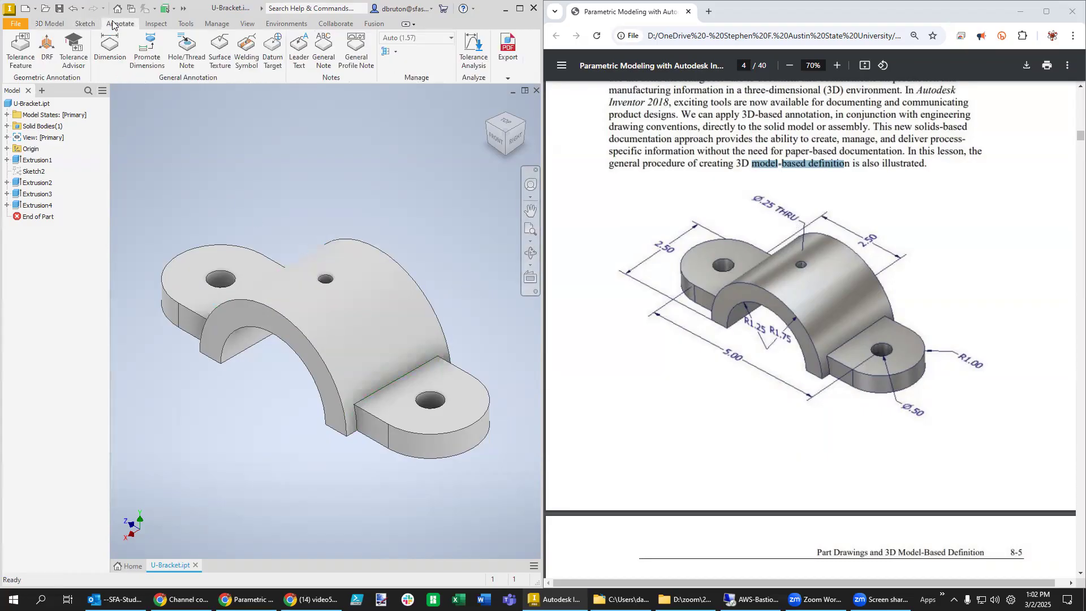
pyautogui.click(108, 49)
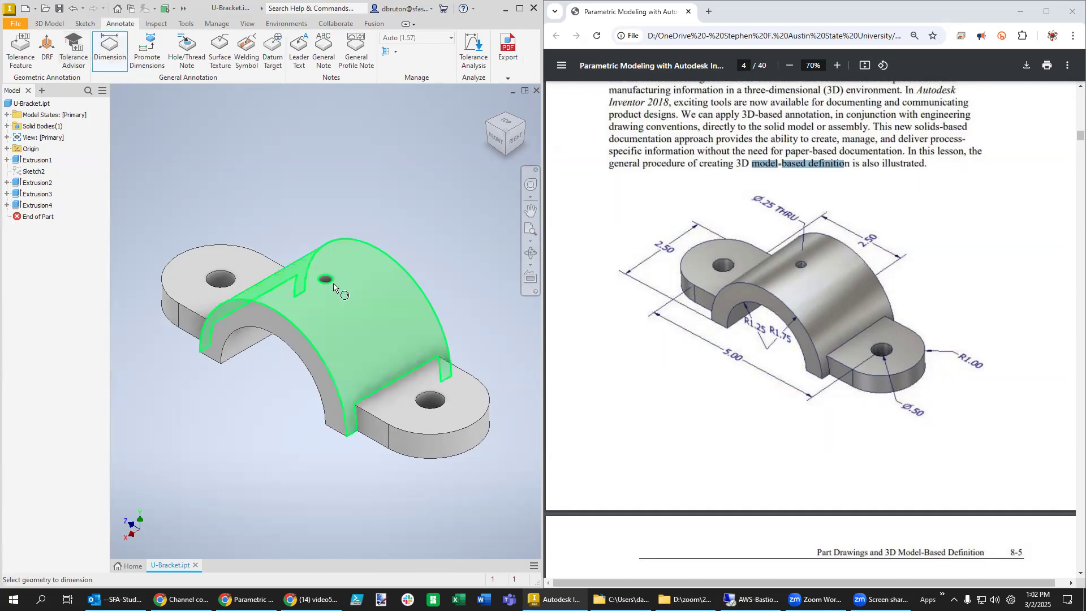
pyautogui.scroll(5, 322, 286)
pyautogui.scroll(-3, 324, 265)
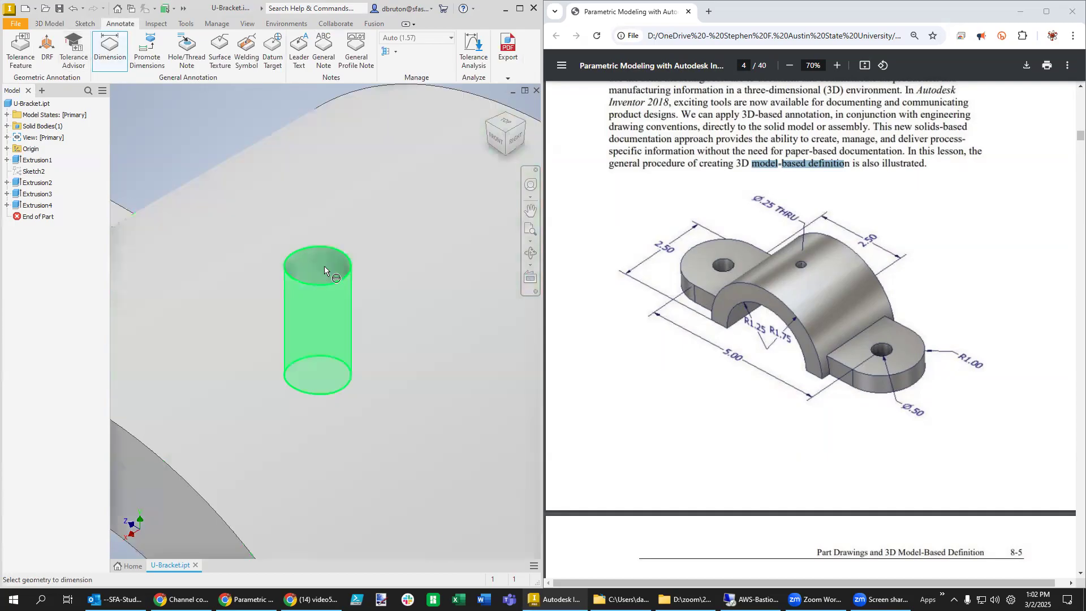
pyautogui.click(324, 266)
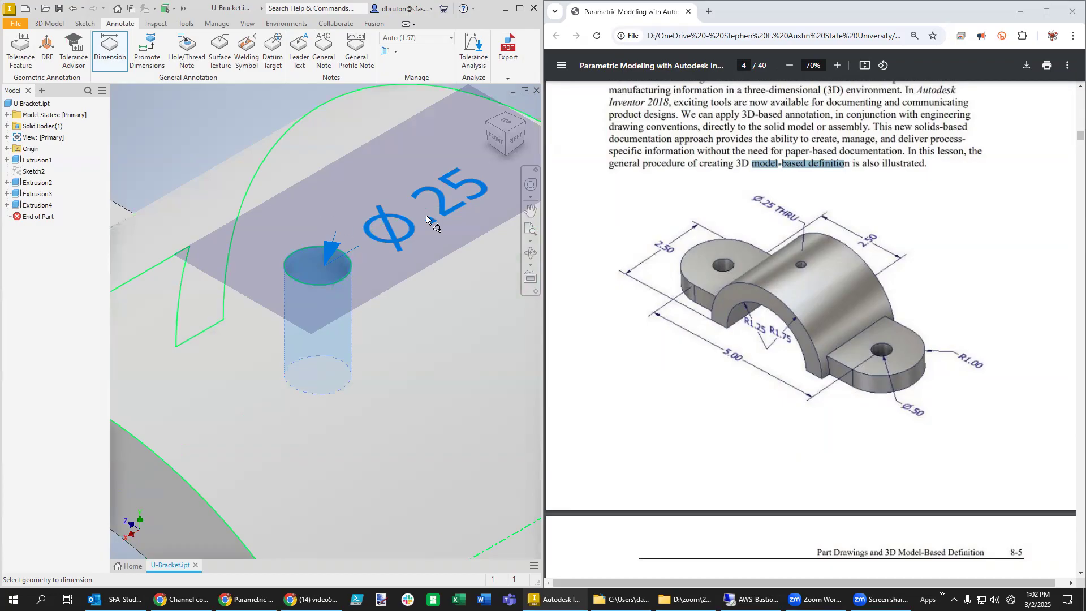
pyautogui.scroll(-5, 346, 243)
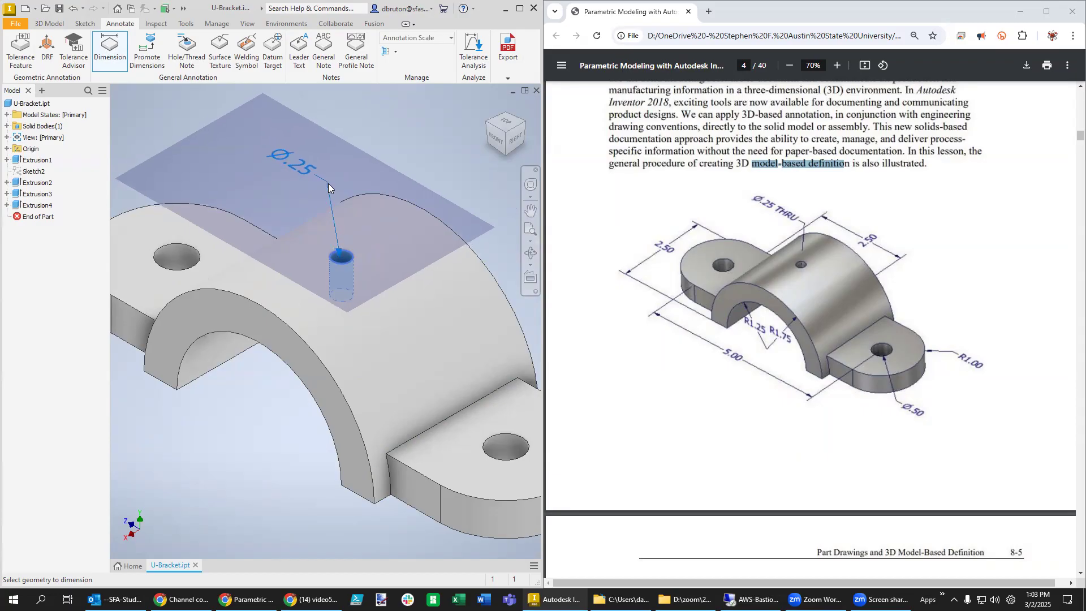
pyautogui.click(329, 184)
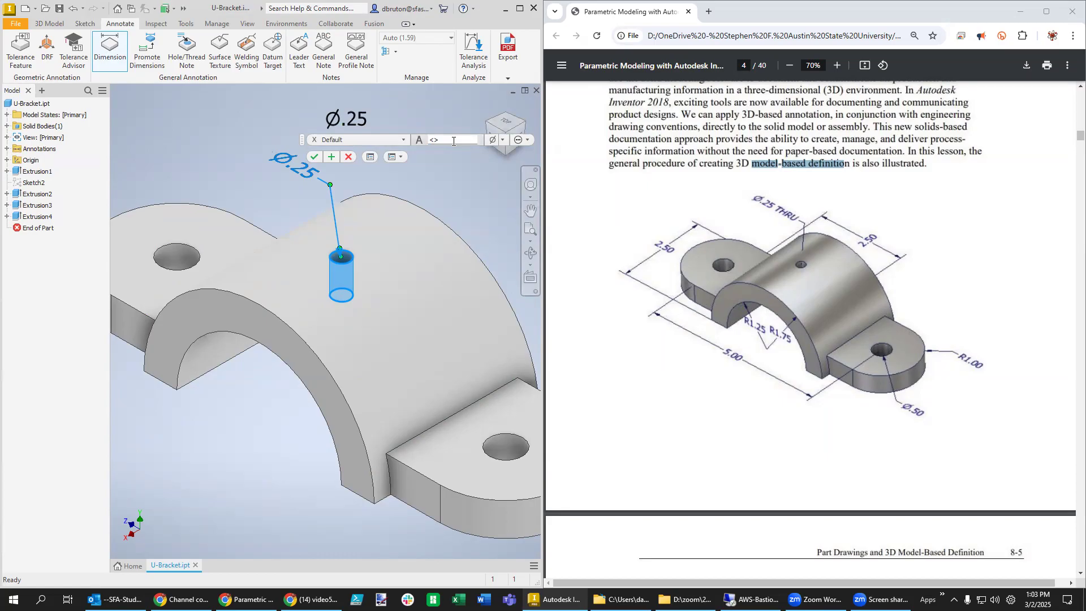
# Step: Append THRU to the dimension text so the note reads Ø.25 THRU
pyautogui.write('THUR')
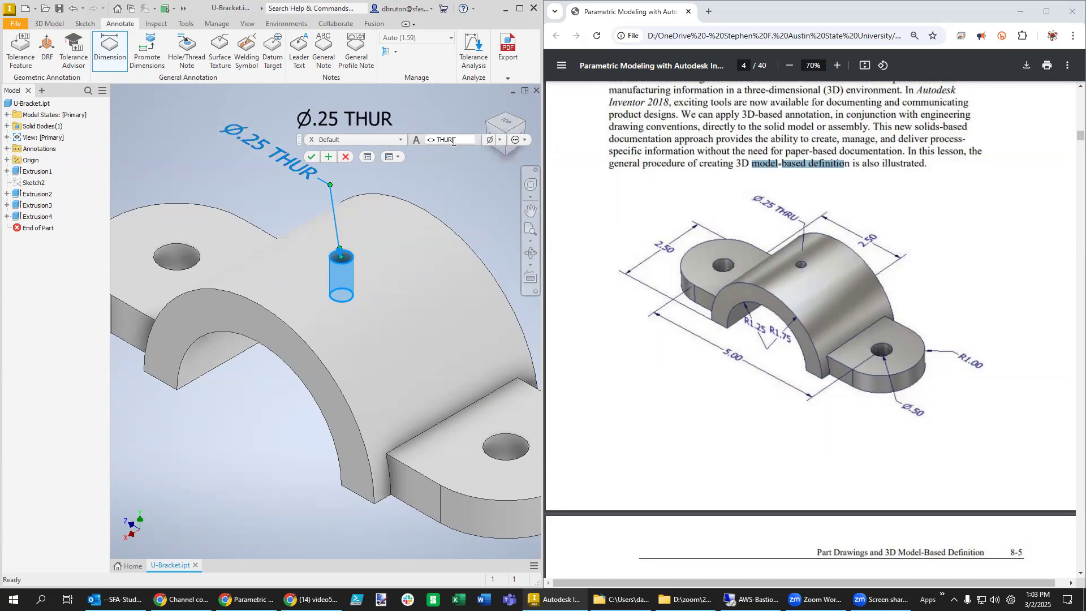
pyautogui.press('BackSpace')
pyautogui.press('BackSpace')
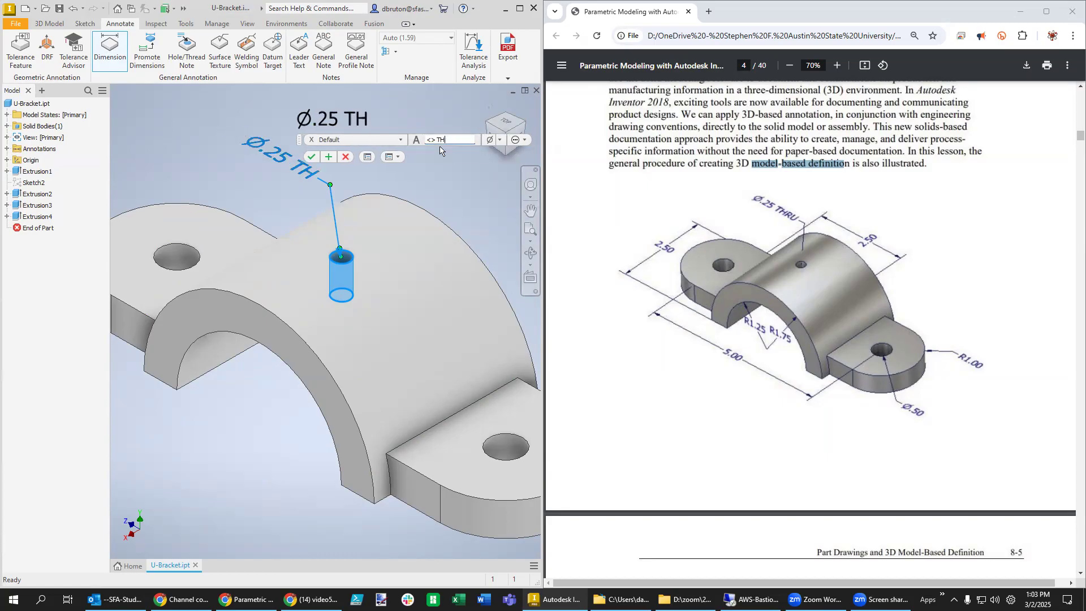
pyautogui.write('RU')
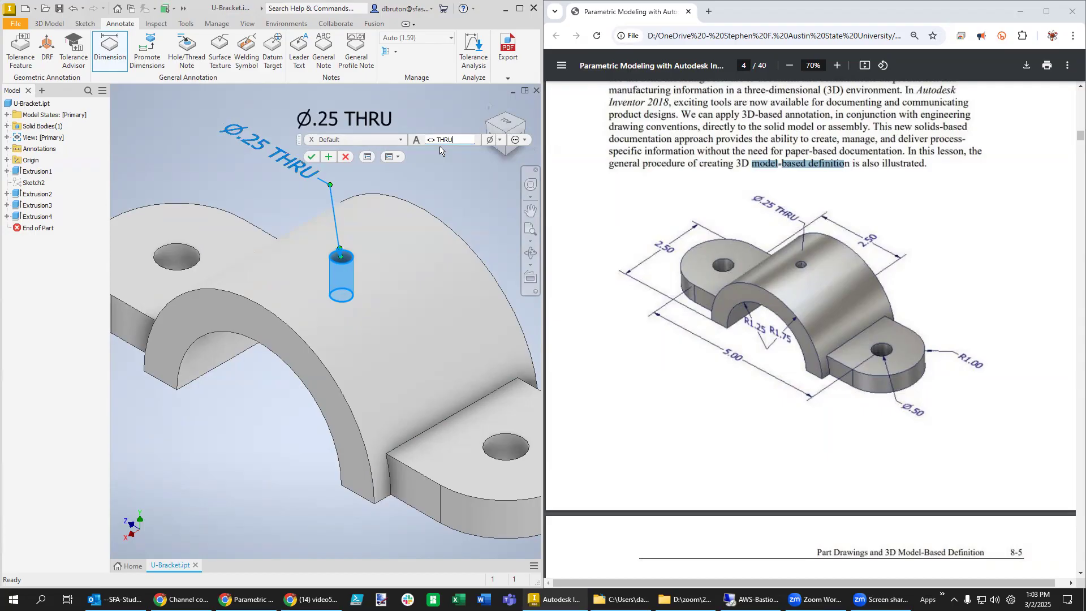
pyautogui.click(312, 158)
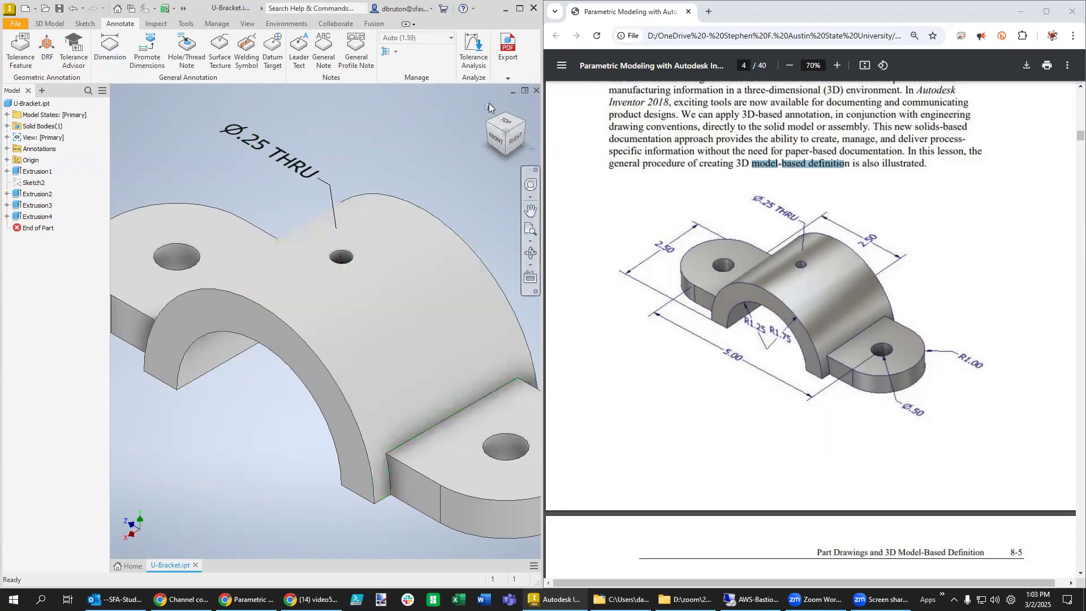
# Step: Maximize Inventor and create a new drawing from the Standard.idw template
pyautogui.click(488, 106)
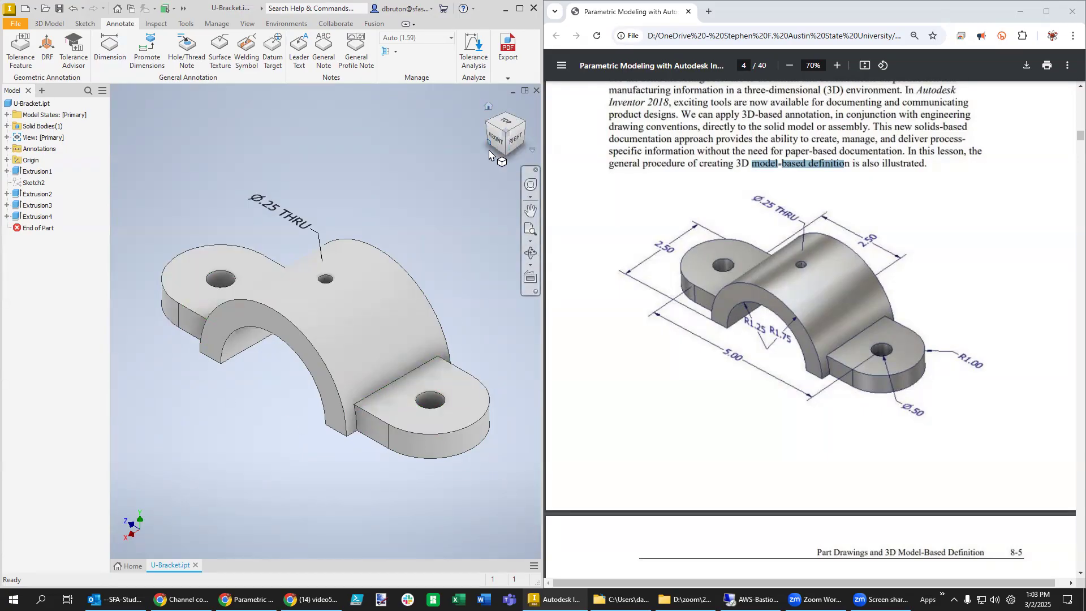
pyautogui.click(520, 8)
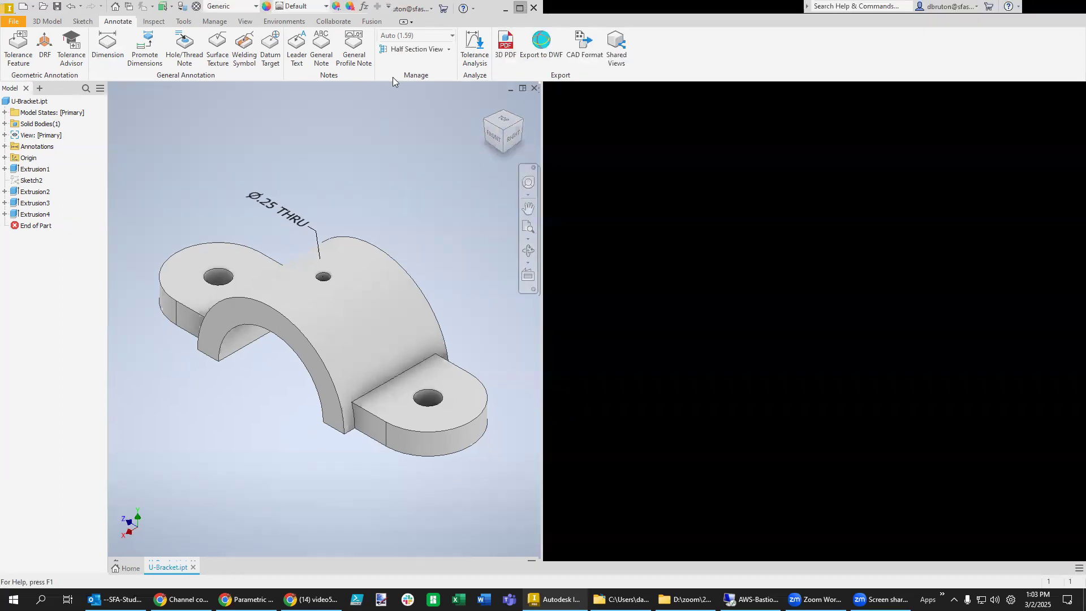
pyautogui.click(10, 25)
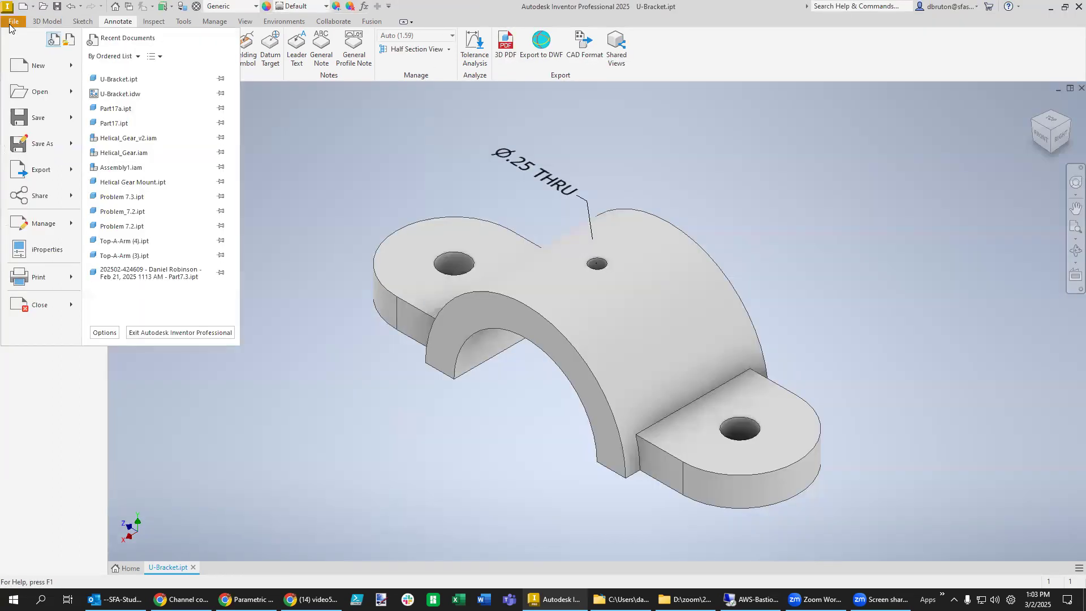
pyautogui.moveTo(31, 63)
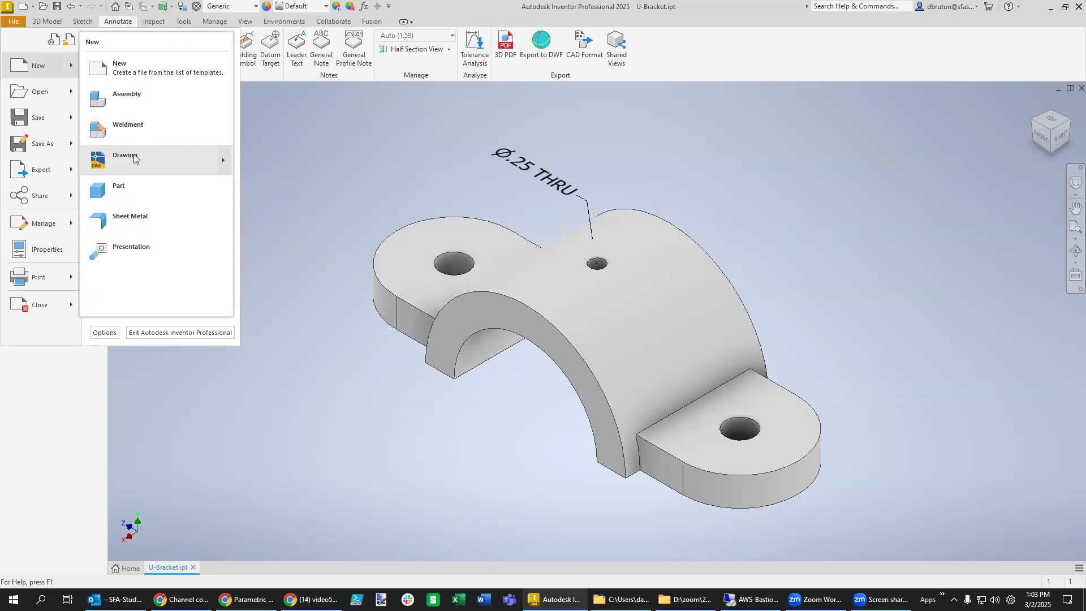
pyautogui.moveTo(134, 158)
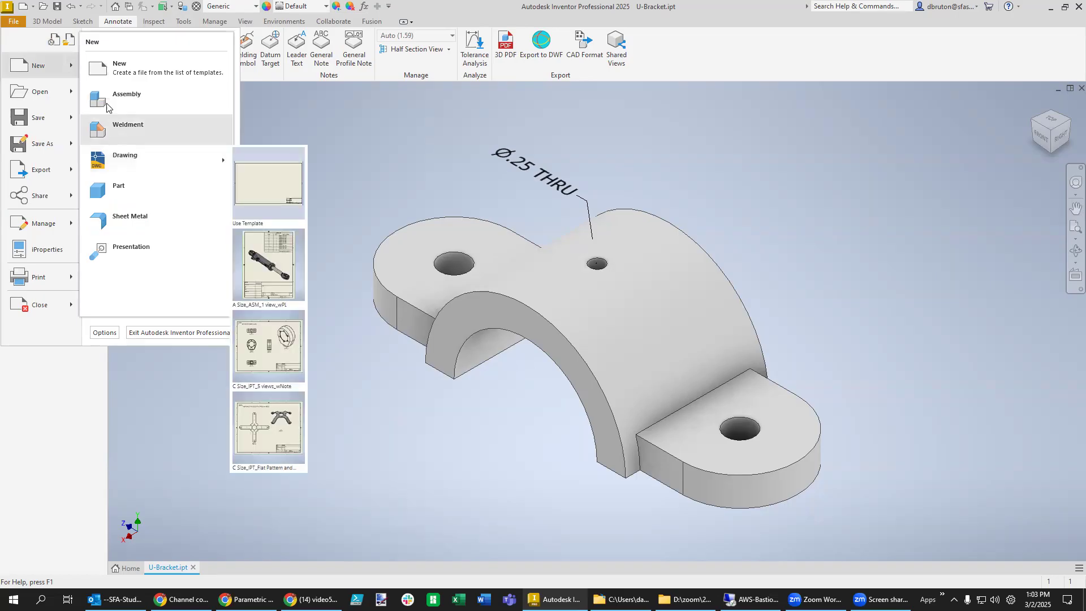
pyautogui.click(110, 69)
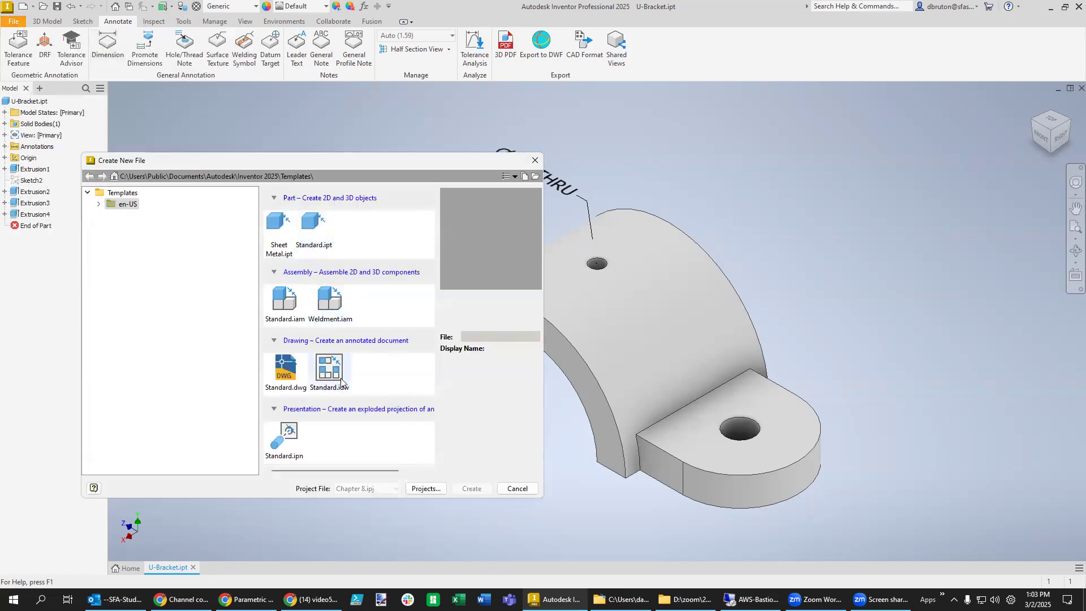
pyautogui.click(333, 371)
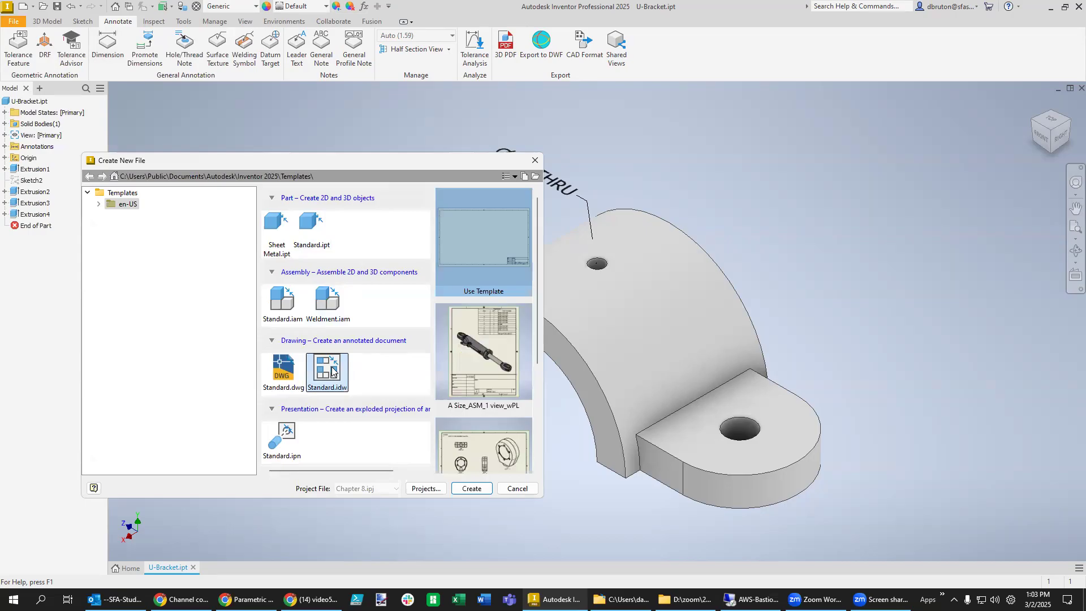
pyautogui.click(467, 488)
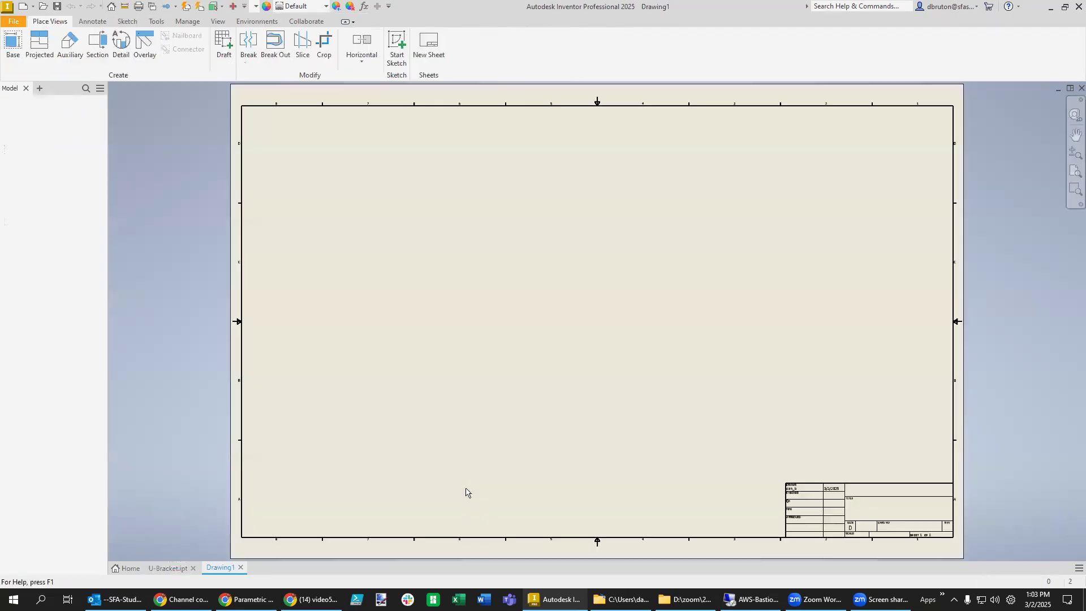
# Step: Place a 1:1 base view of U-Bracket.ipt on the drawing sheet
pyautogui.click(14, 45)
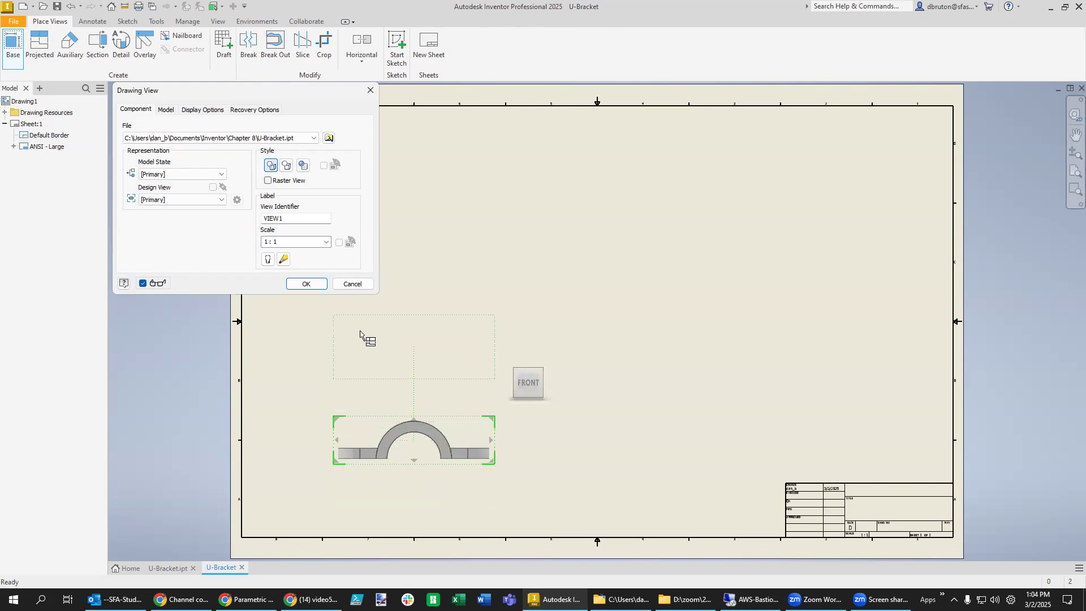
pyautogui.click(306, 284)
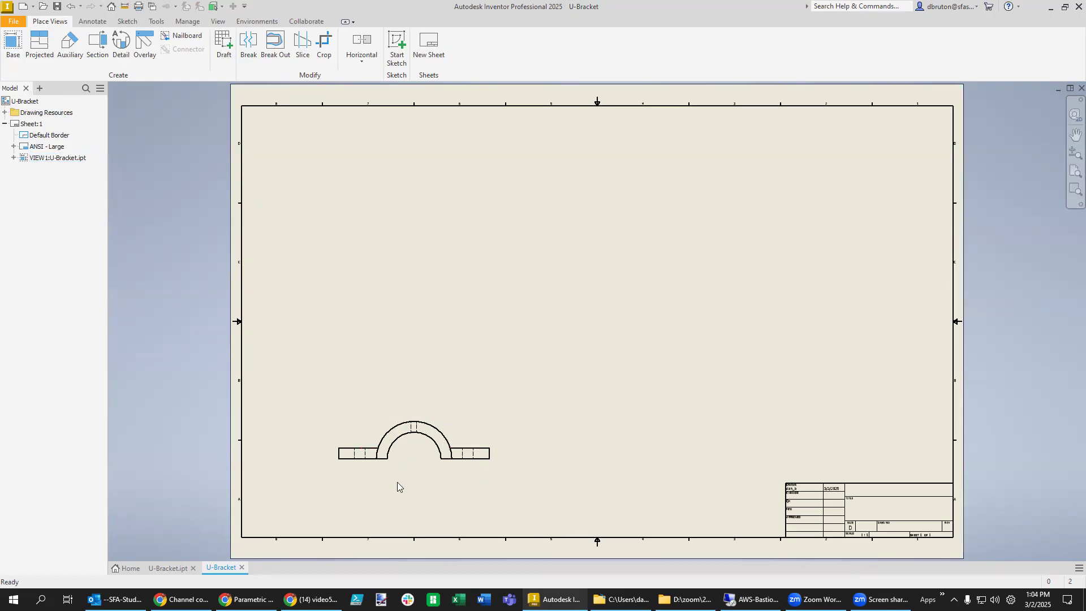
# Step: Change Sheet:1 to size B and move VIEW1 toward the sheet's lower left
pyautogui.rightClick(31, 124)
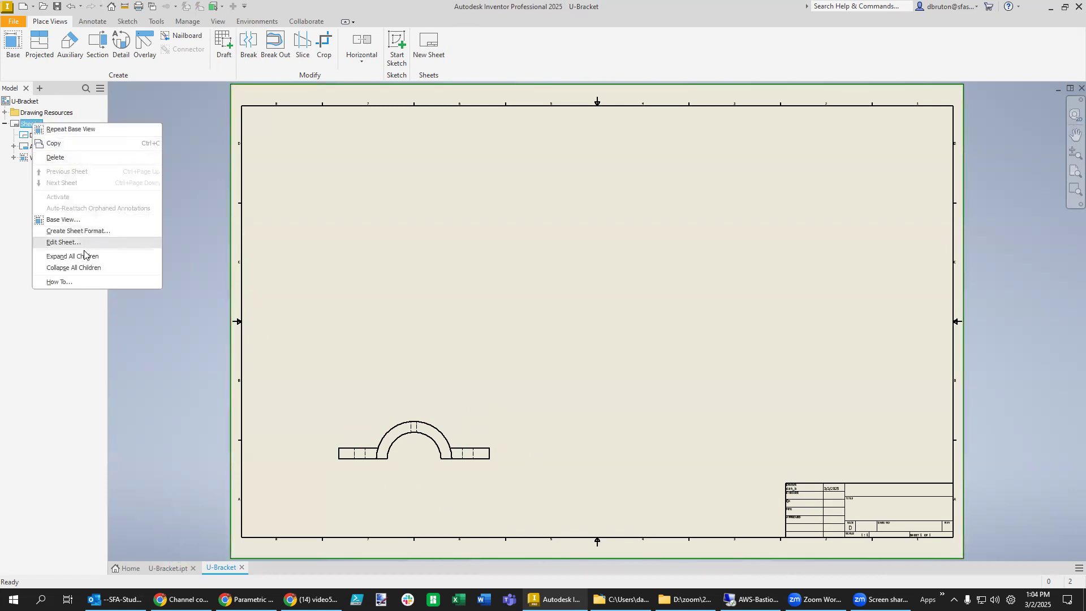
pyautogui.click(96, 243)
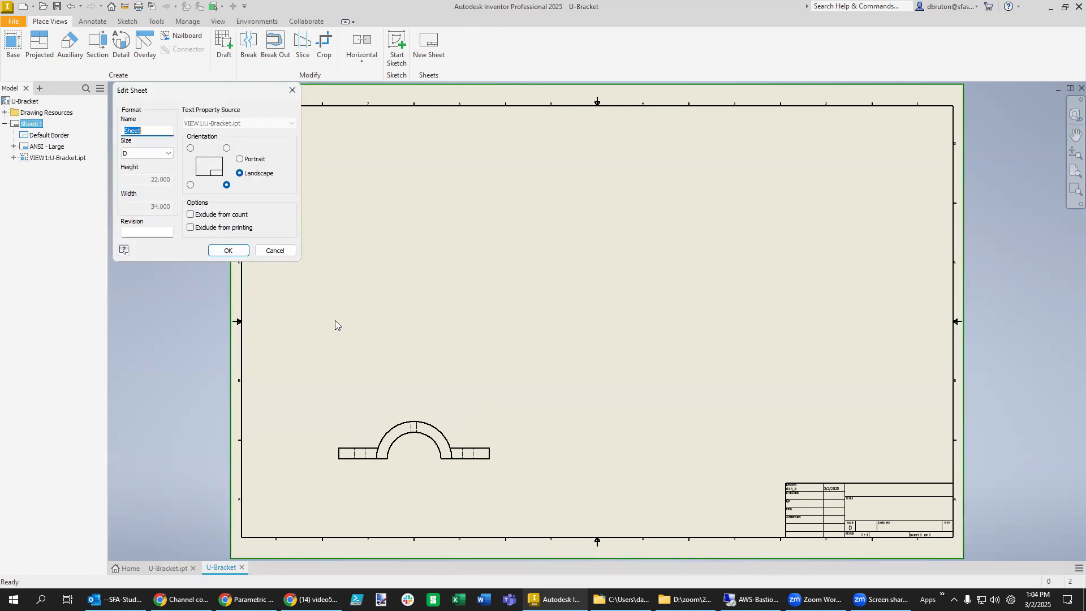
pyautogui.click(169, 156)
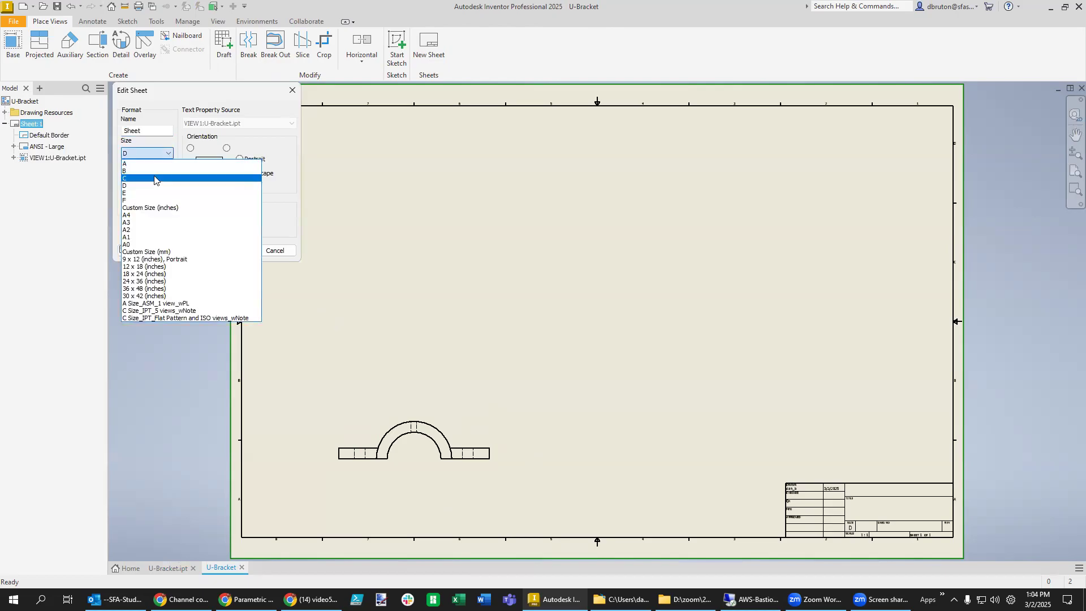
pyautogui.click(158, 170)
pyautogui.click(228, 251)
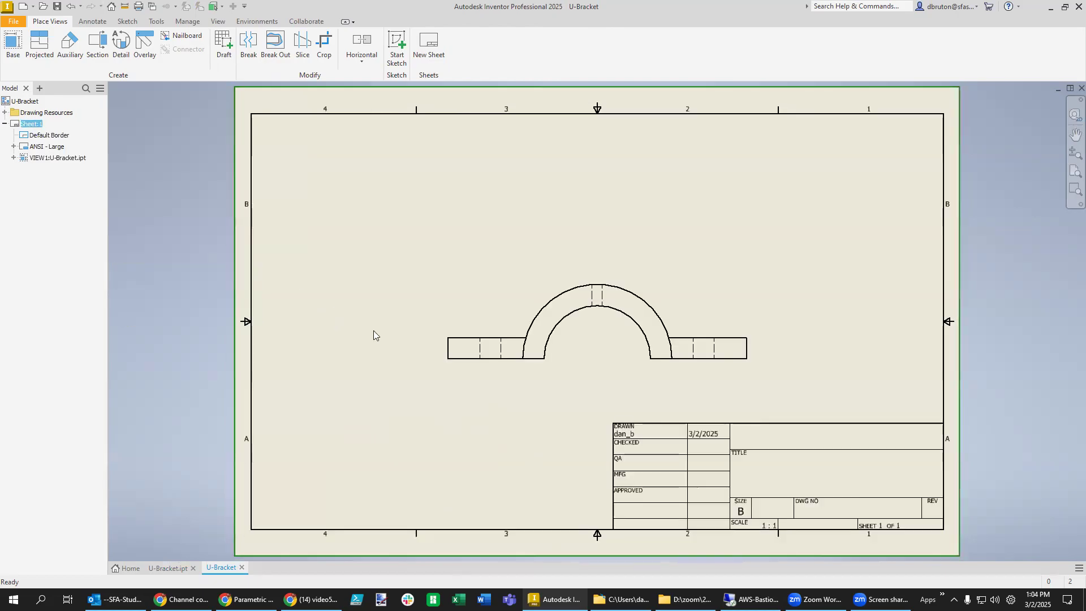
pyautogui.click(648, 355)
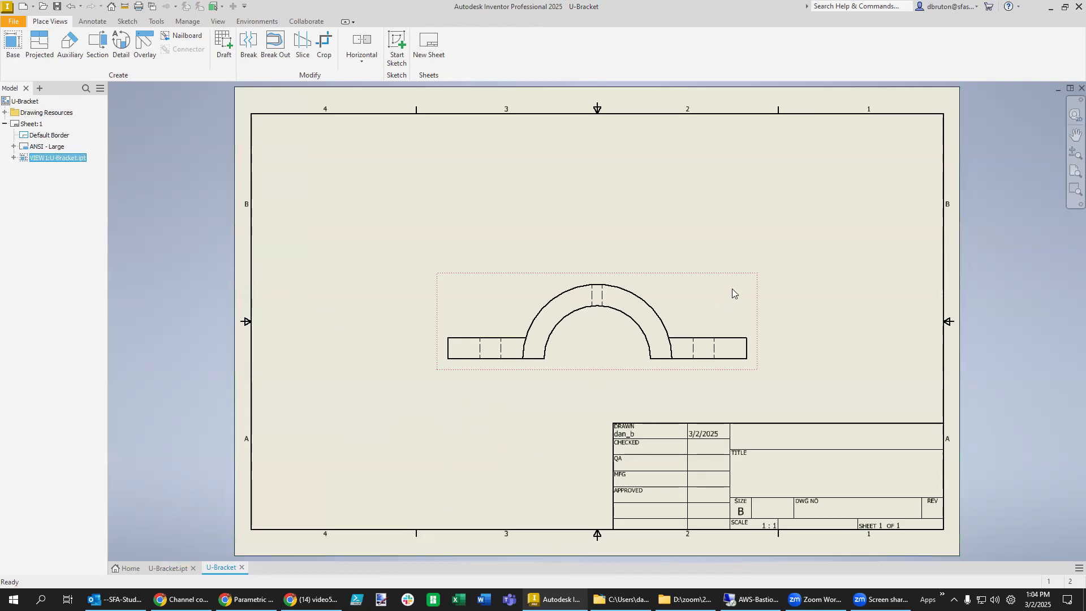
pyautogui.moveTo(449, 280)
pyautogui.mouseDown()
pyautogui.moveTo(320, 333)
pyautogui.moveTo(289, 334)
pyautogui.mouseUp()
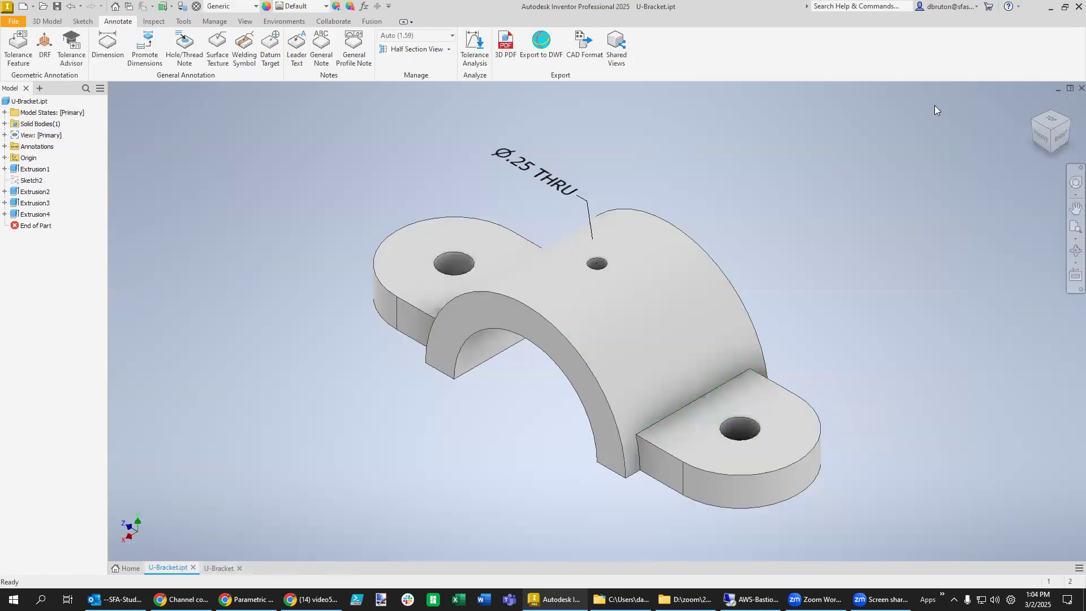
# Step: Check the Front and Home views, then reopen the Ø.25 THRU note without adding symbols
pyautogui.click(1042, 137)
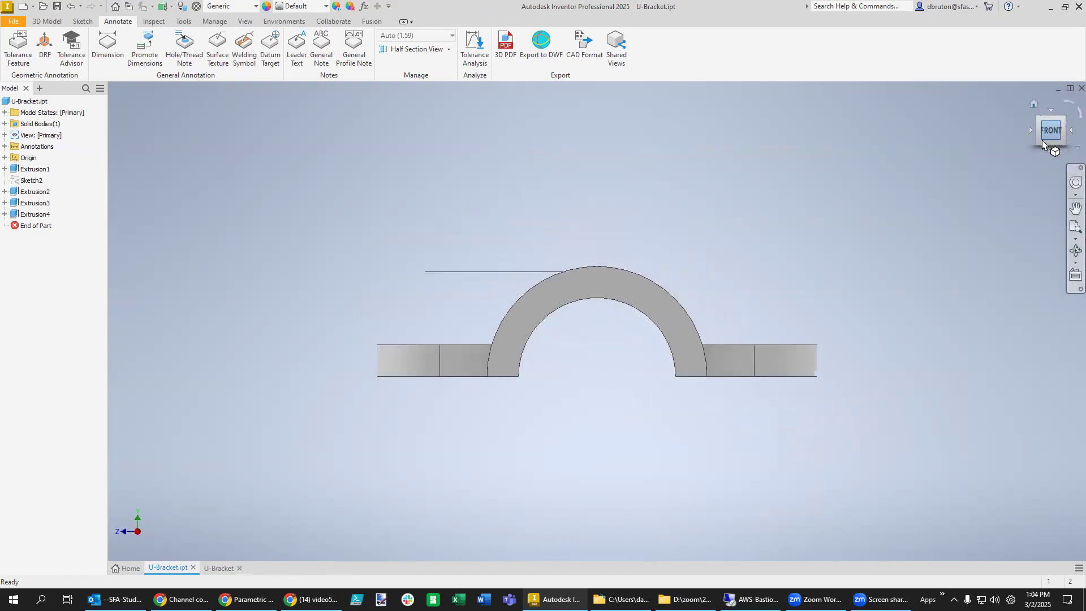
pyautogui.click(1033, 105)
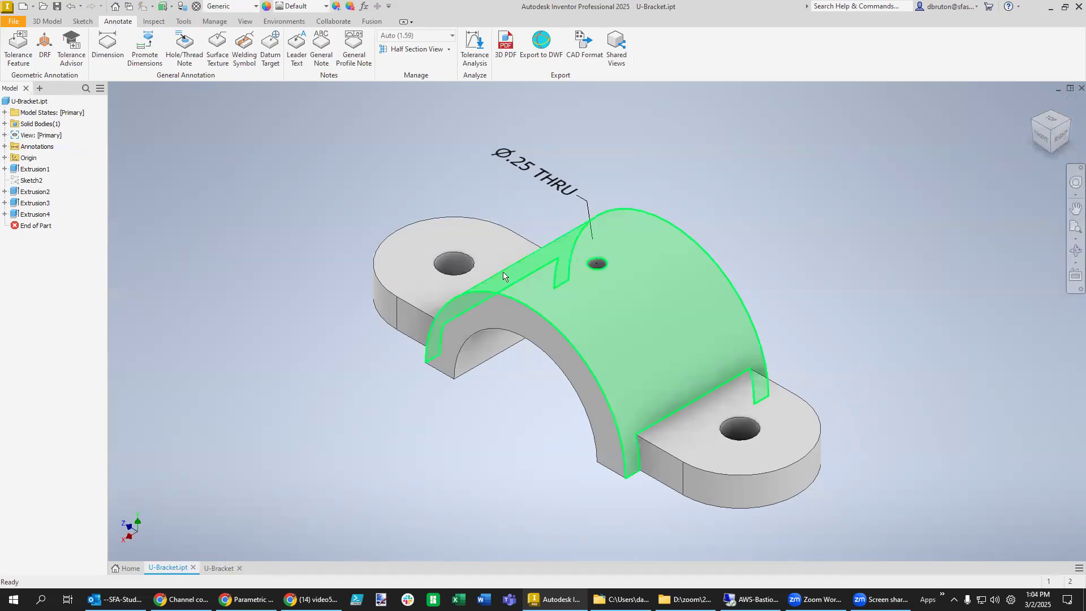
pyautogui.doubleClick(562, 184)
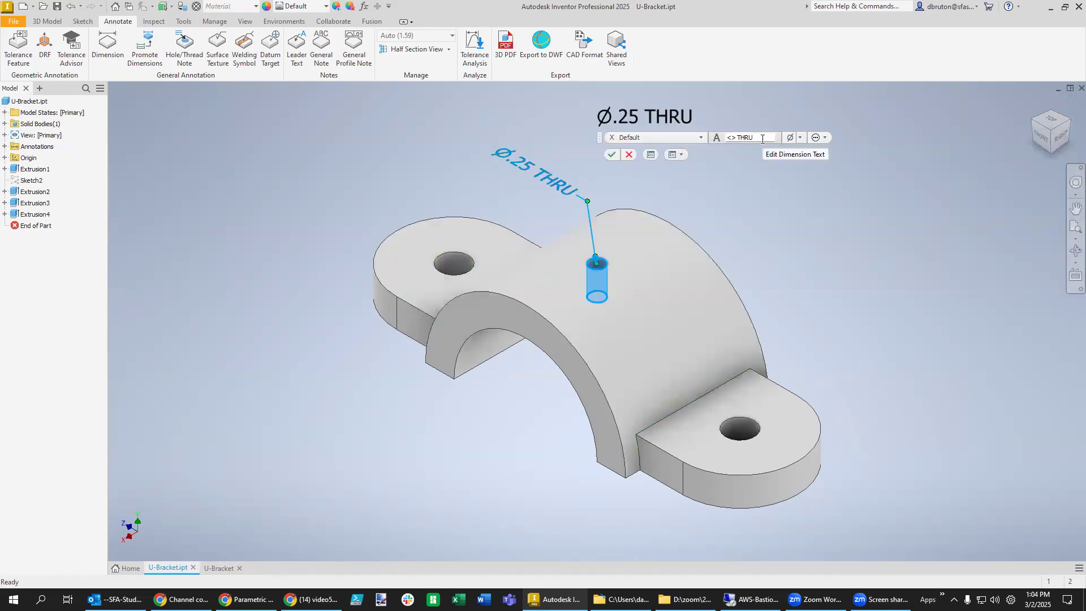
pyautogui.click(801, 138)
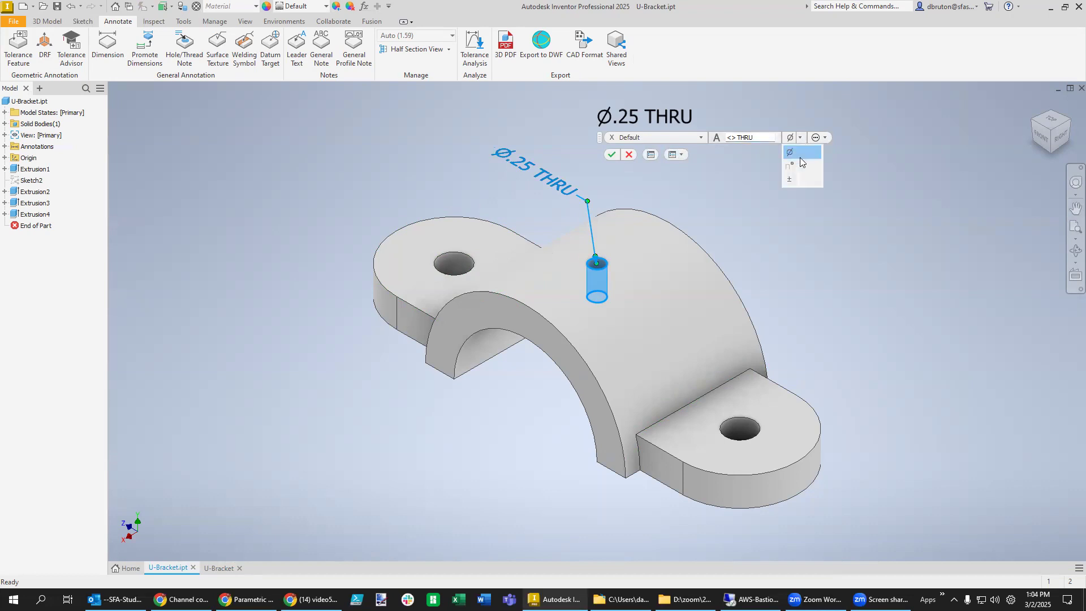
pyautogui.click(885, 192)
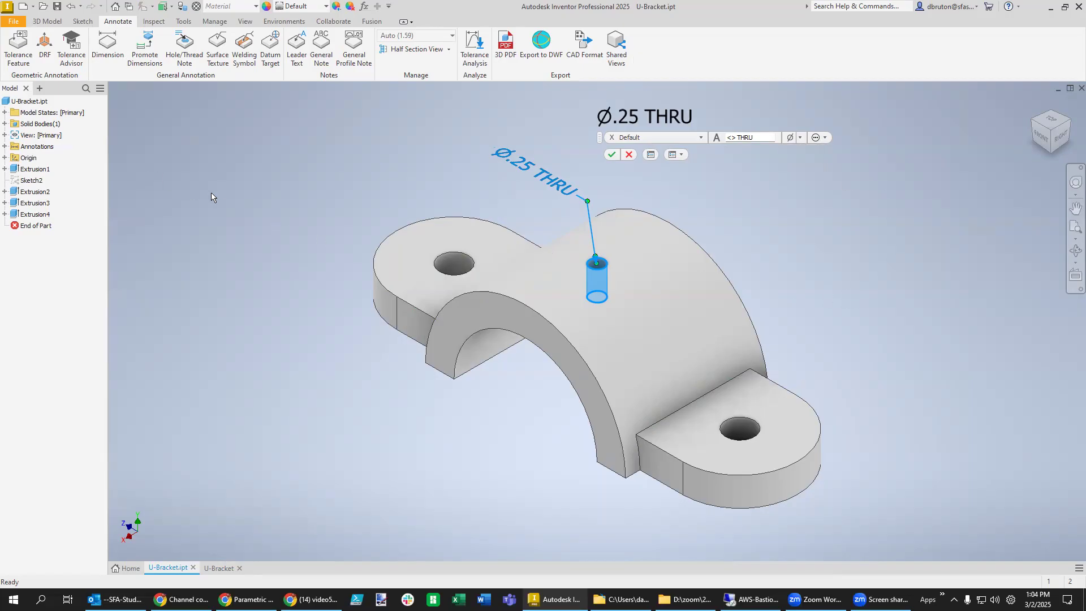
# Step: Save the part as U-Bracket-Rotate.ipt and return to the Home view
pyautogui.click(17, 26)
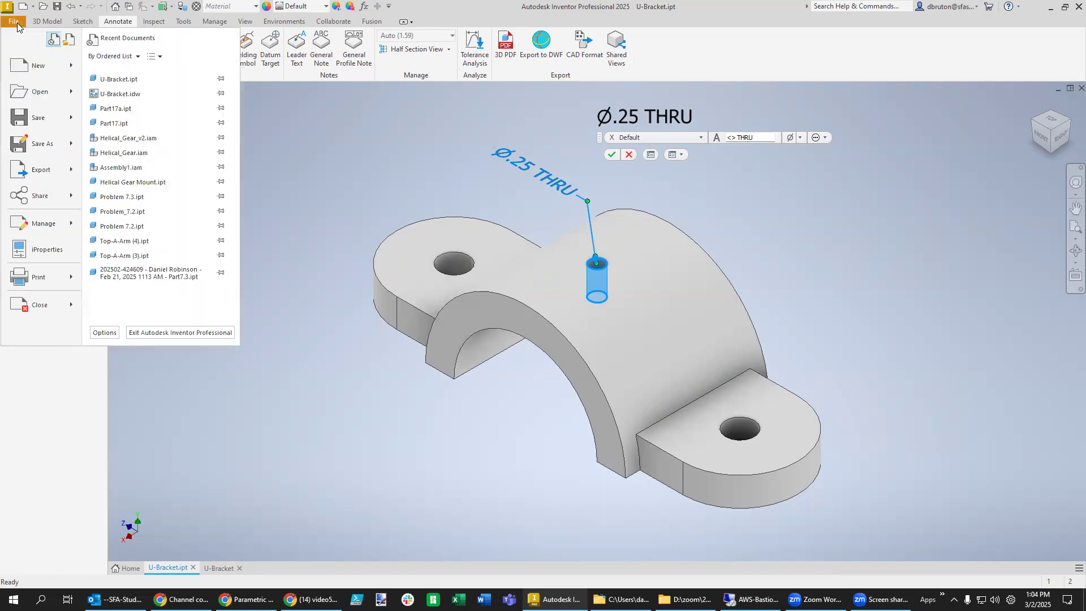
pyautogui.click(37, 147)
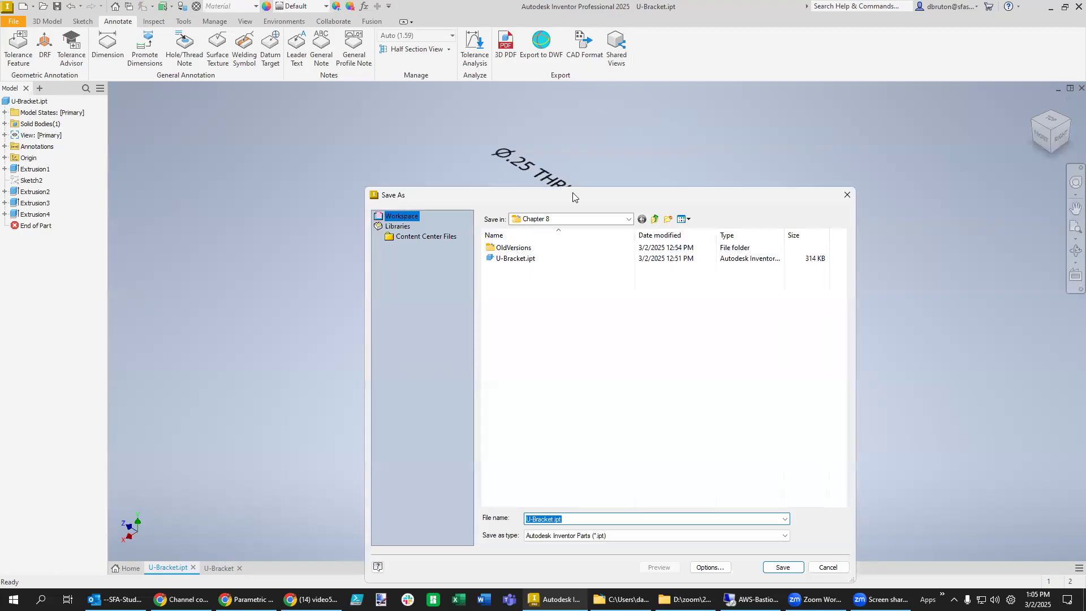
pyautogui.moveTo(565, 195); pyautogui.dragTo(341, 112)
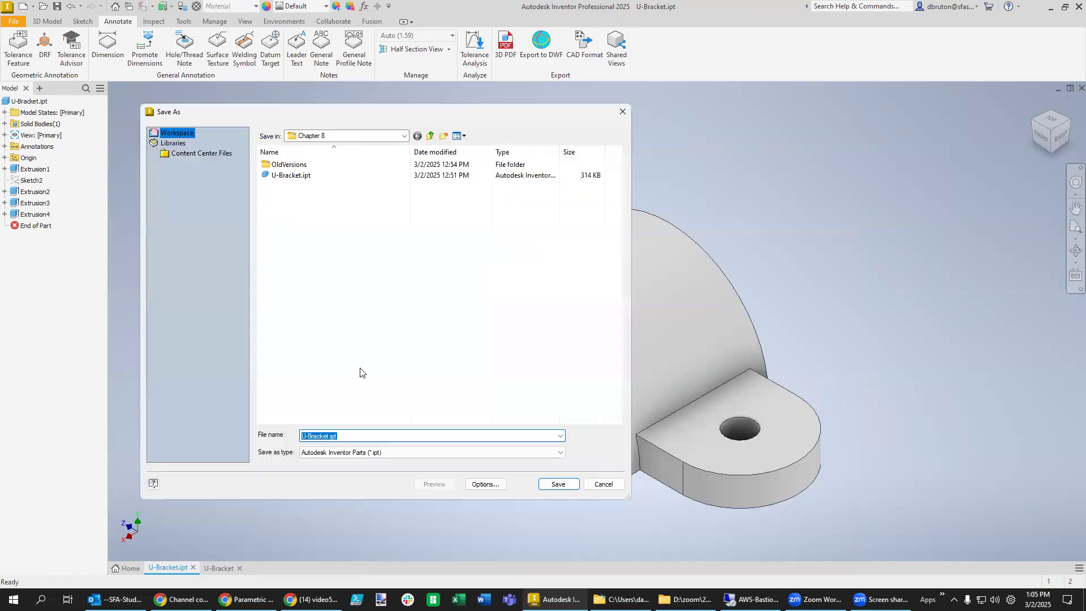
pyautogui.click(330, 435)
pyautogui.write('-Rot')
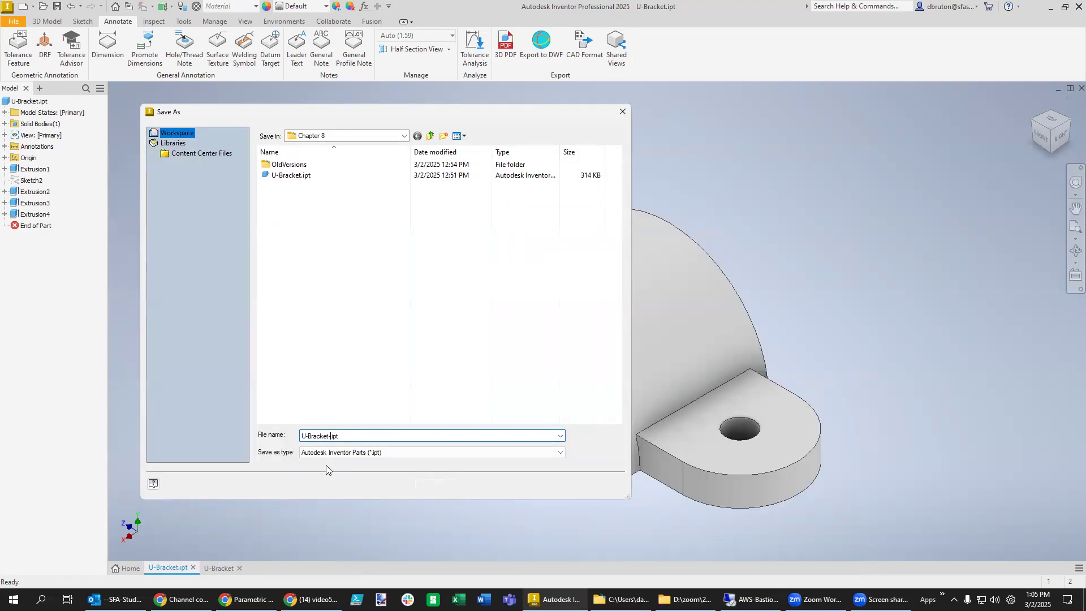
pyautogui.write('ate')
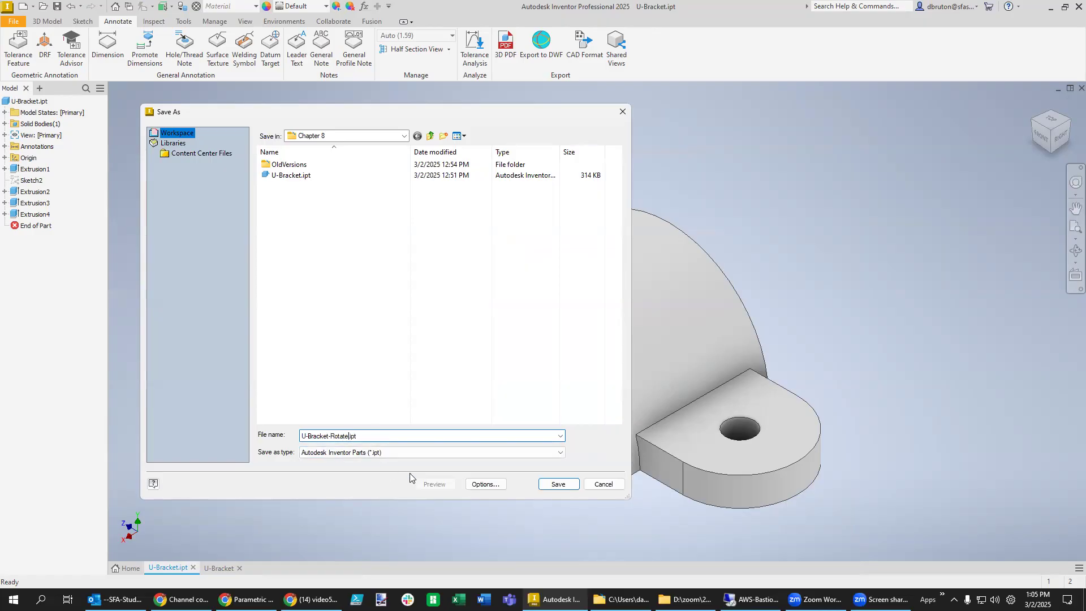
pyautogui.click(557, 485)
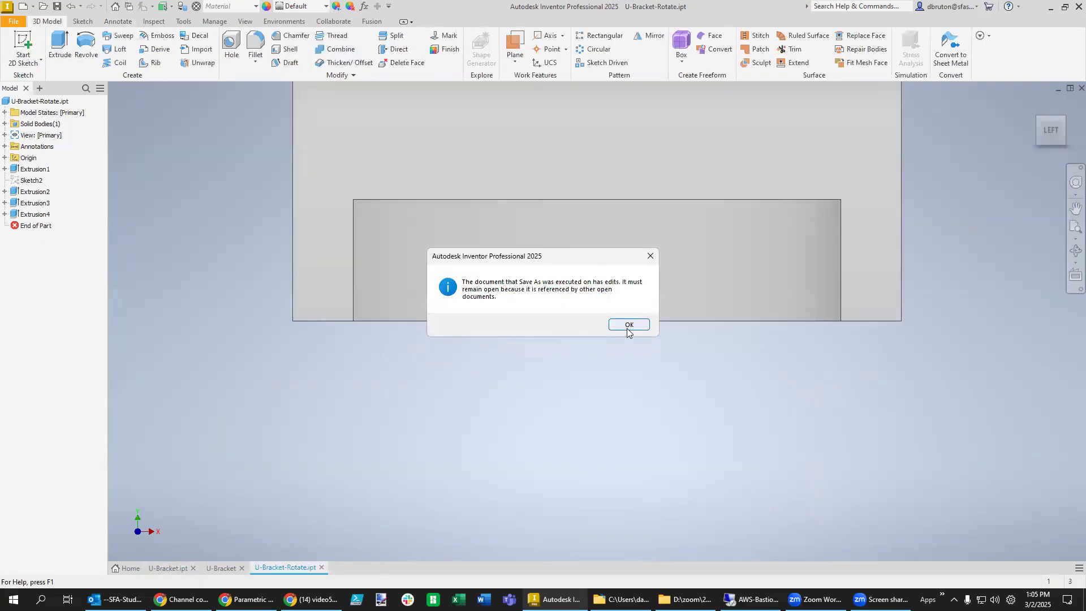
pyautogui.click(628, 326)
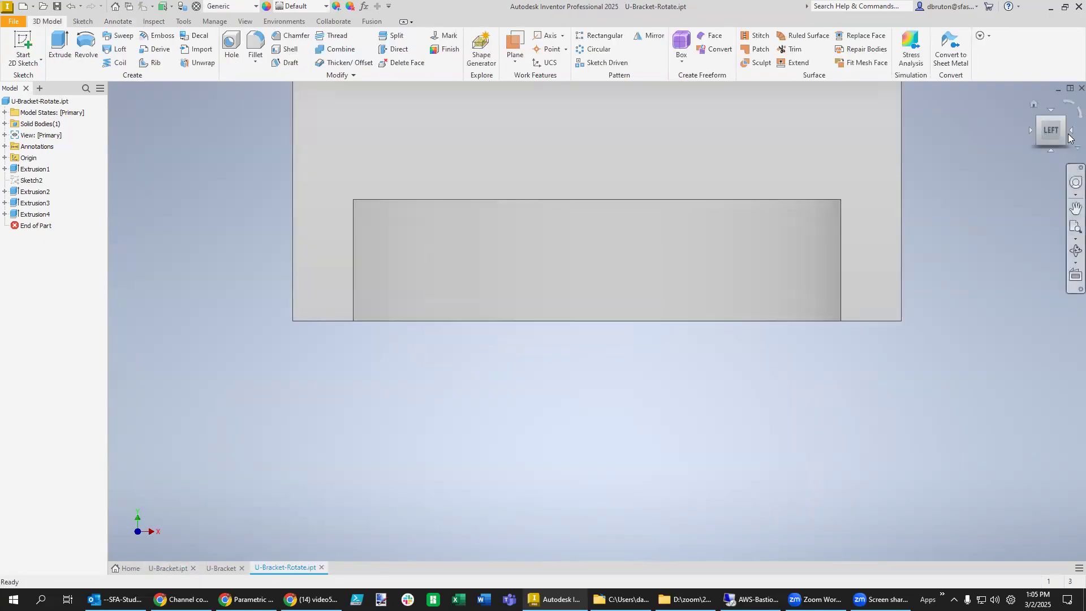
pyautogui.click(1034, 104)
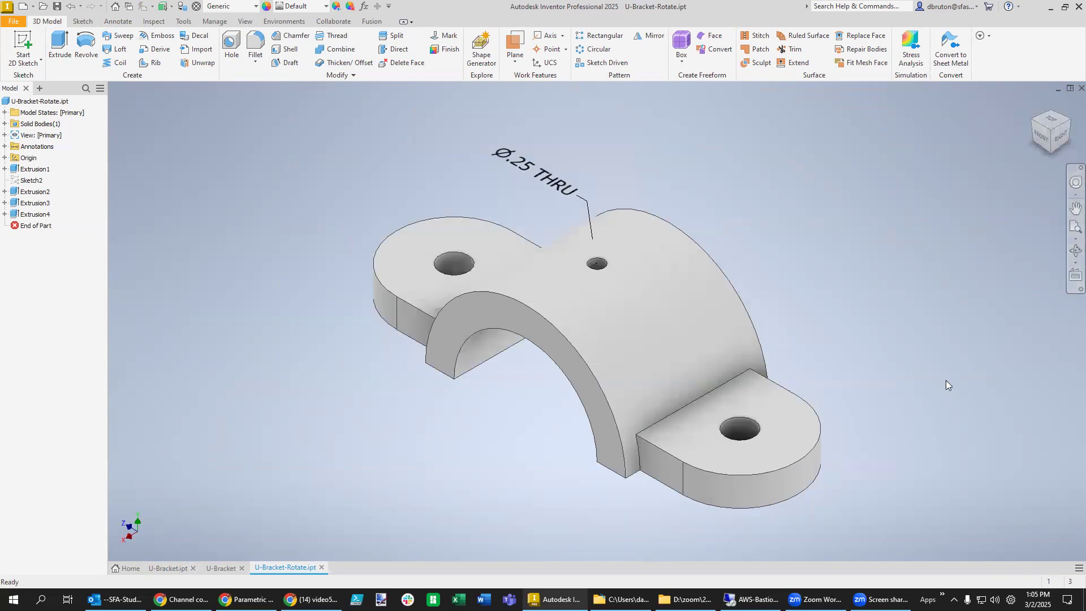
# Step: Minimize Inventor and maximize the Chrome PDF viewer showing textbook page 4
pyautogui.click(1050, 7)
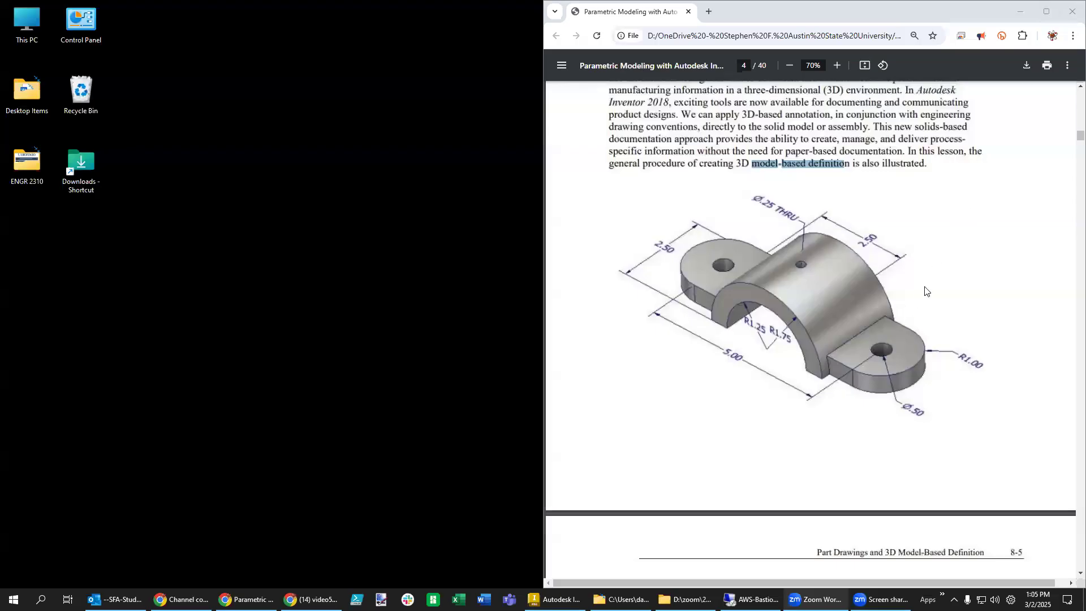
pyautogui.click(1046, 12)
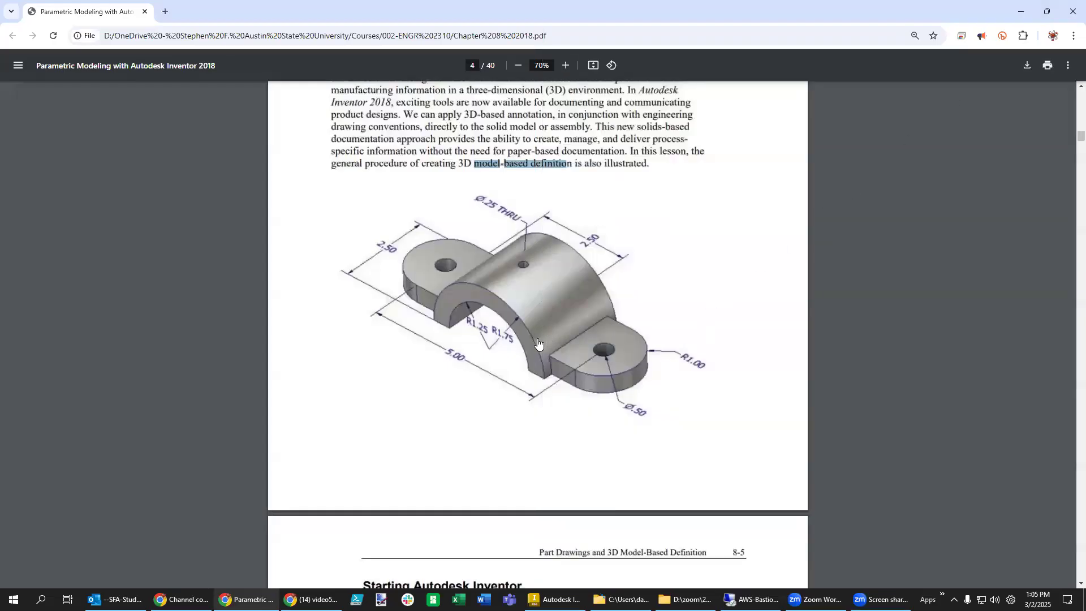